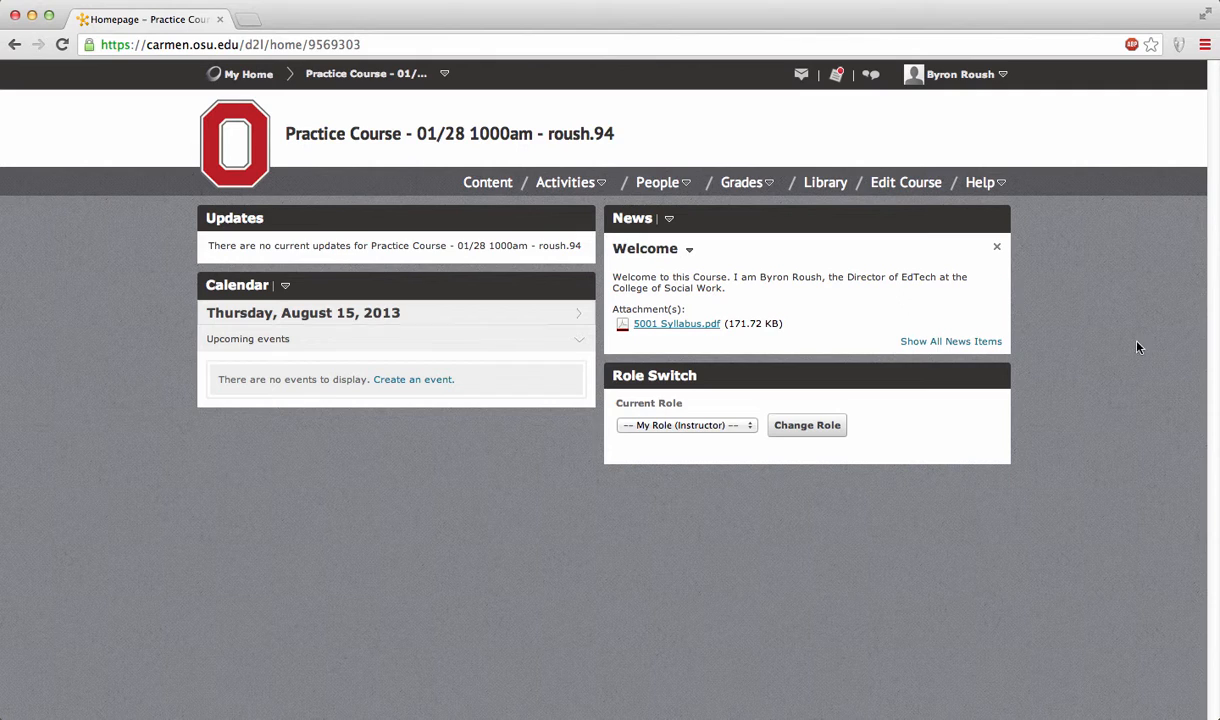
Create a new dropbox folder for the practice course and name it Assignment #1
{"action": "left_click", "coordinate": [601, 184]}
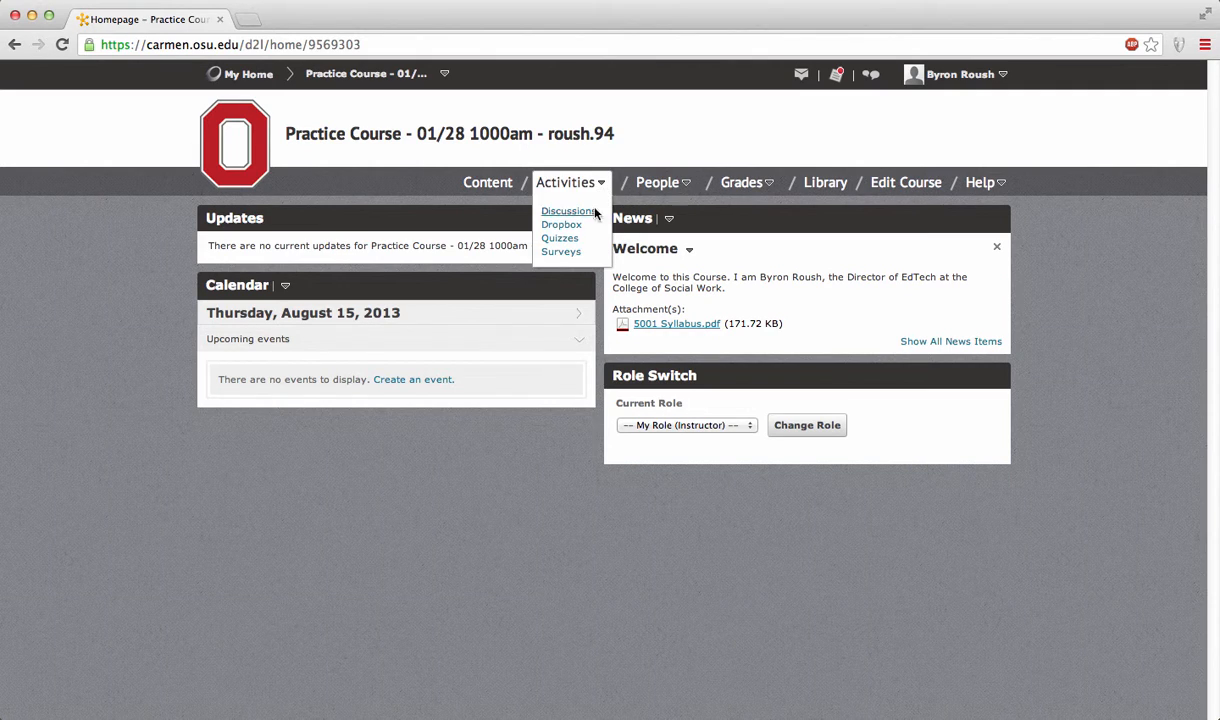
{"action": "left_click", "coordinate": [562, 226]}
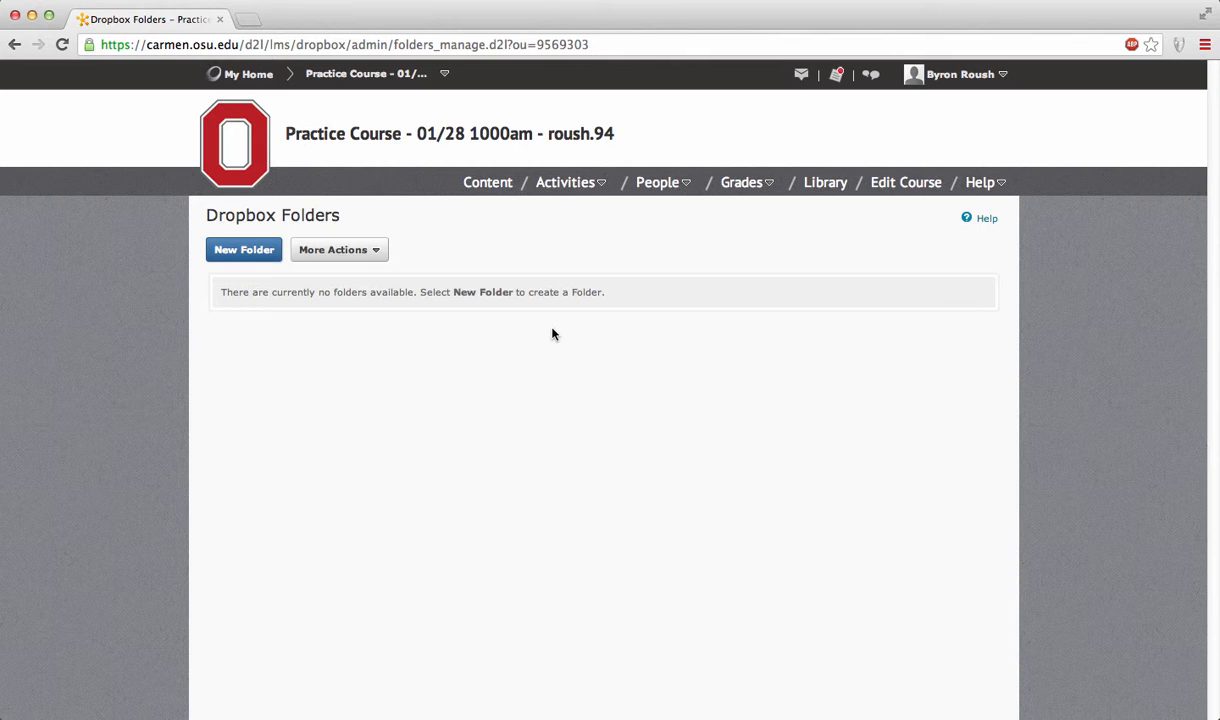
{"action": "left_click", "coordinate": [245, 251]}
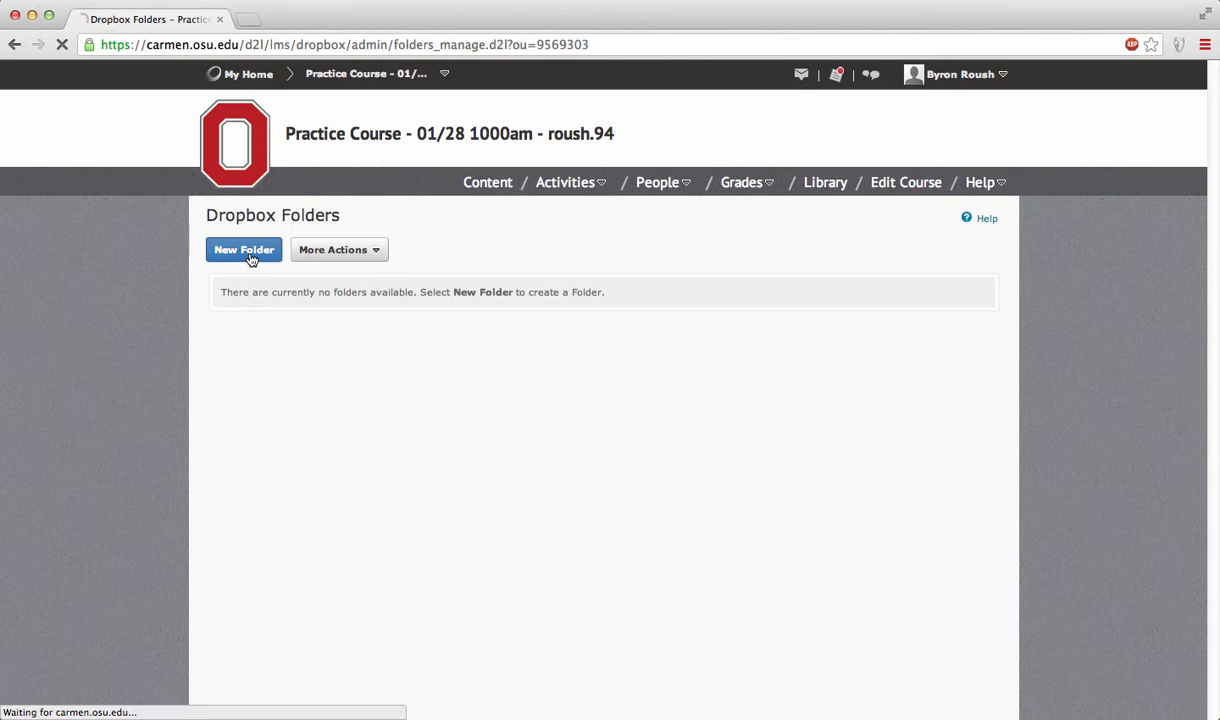
{"action": "left_click", "coordinate": [375, 330]}
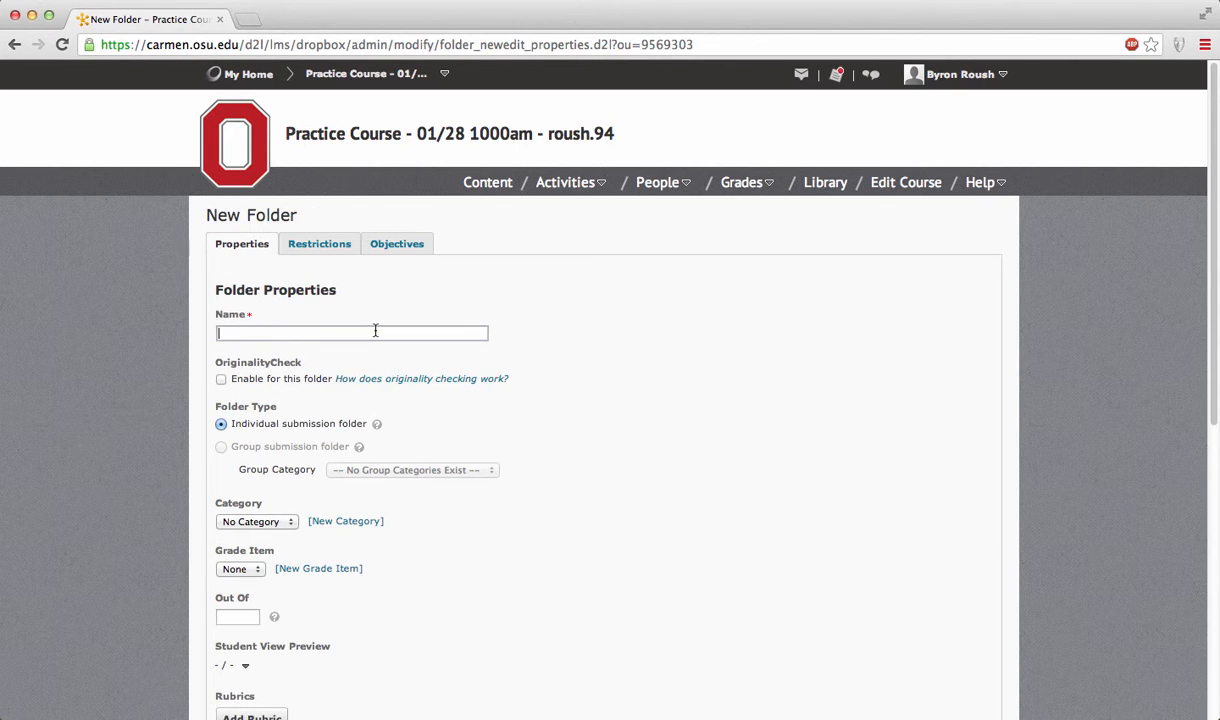
{"action": "type", "text": "A"}
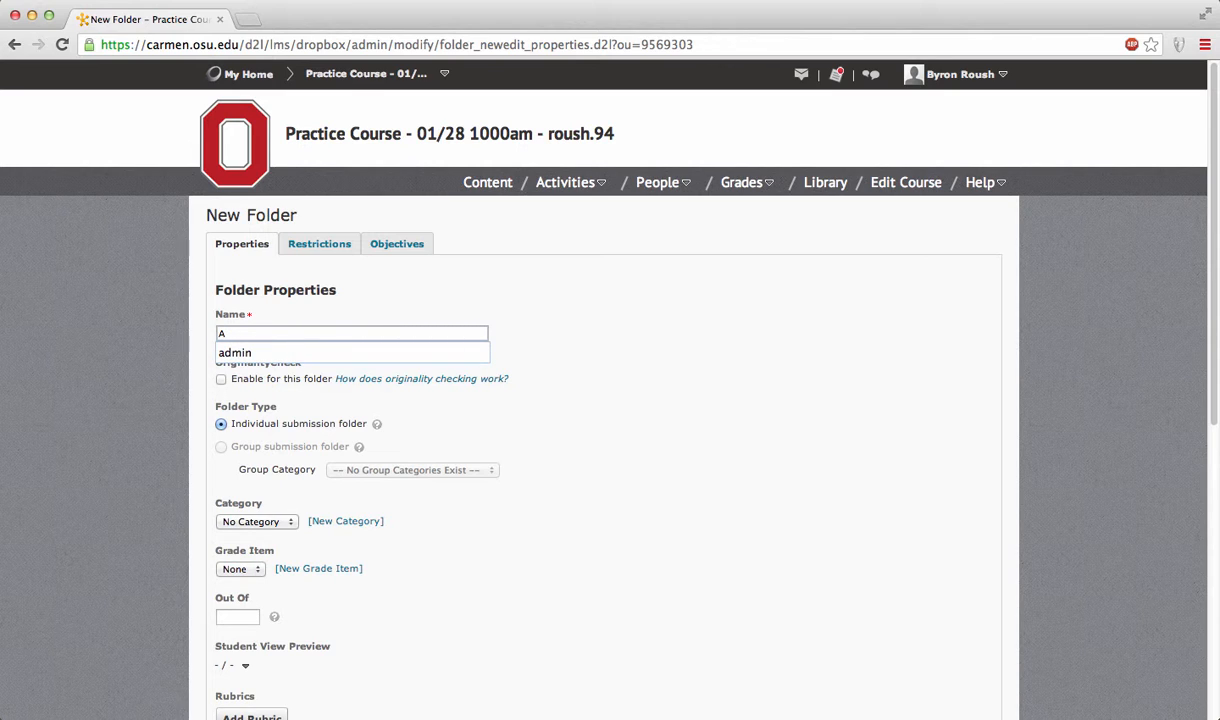
{"action": "type", "text": "ssignment #1`"}
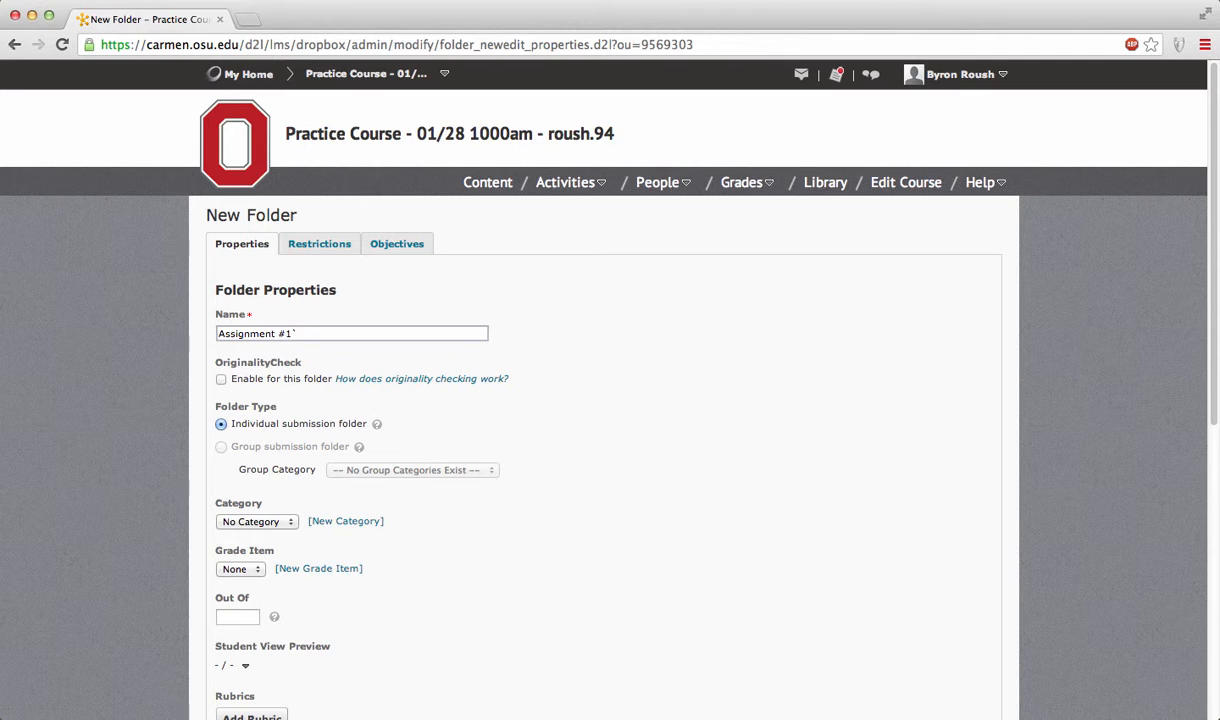
{"action": "key", "text": "BackSpace"}
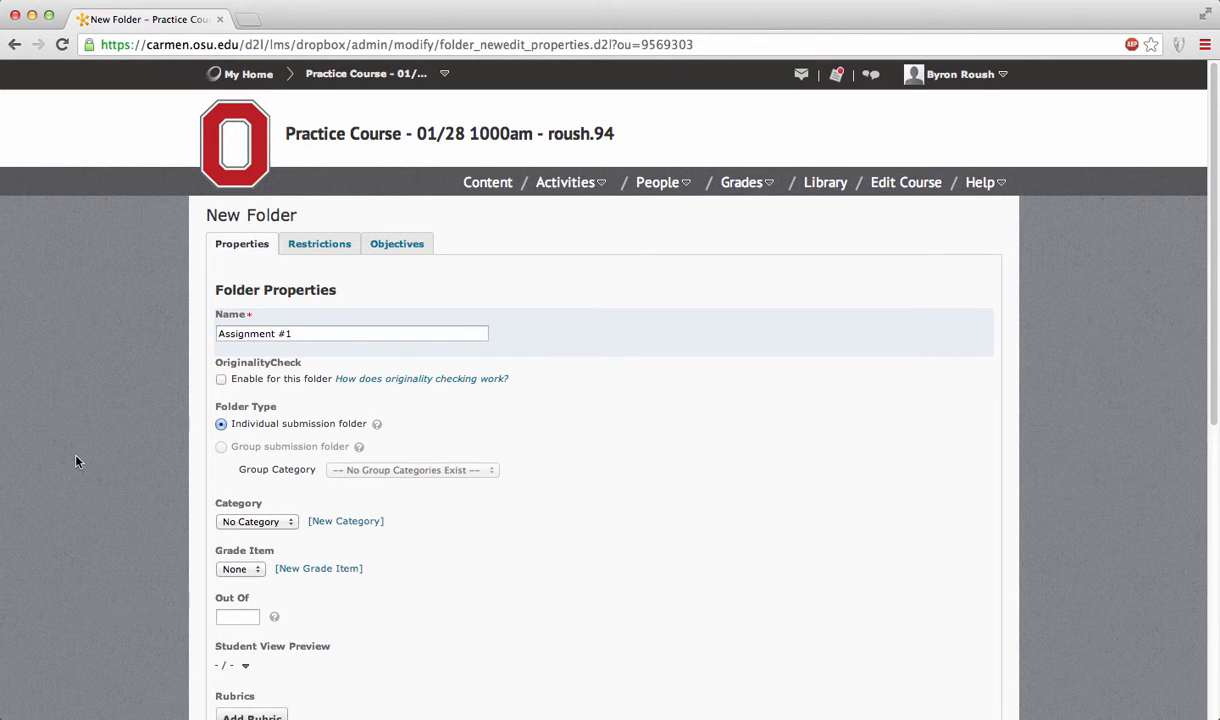
Review the new folder's grade item choices, points, rubric, custom instructions and attachment settings
{"action": "scroll", "coordinate": [75, 462], "scroll_direction": "down", "scroll_amount": 3}
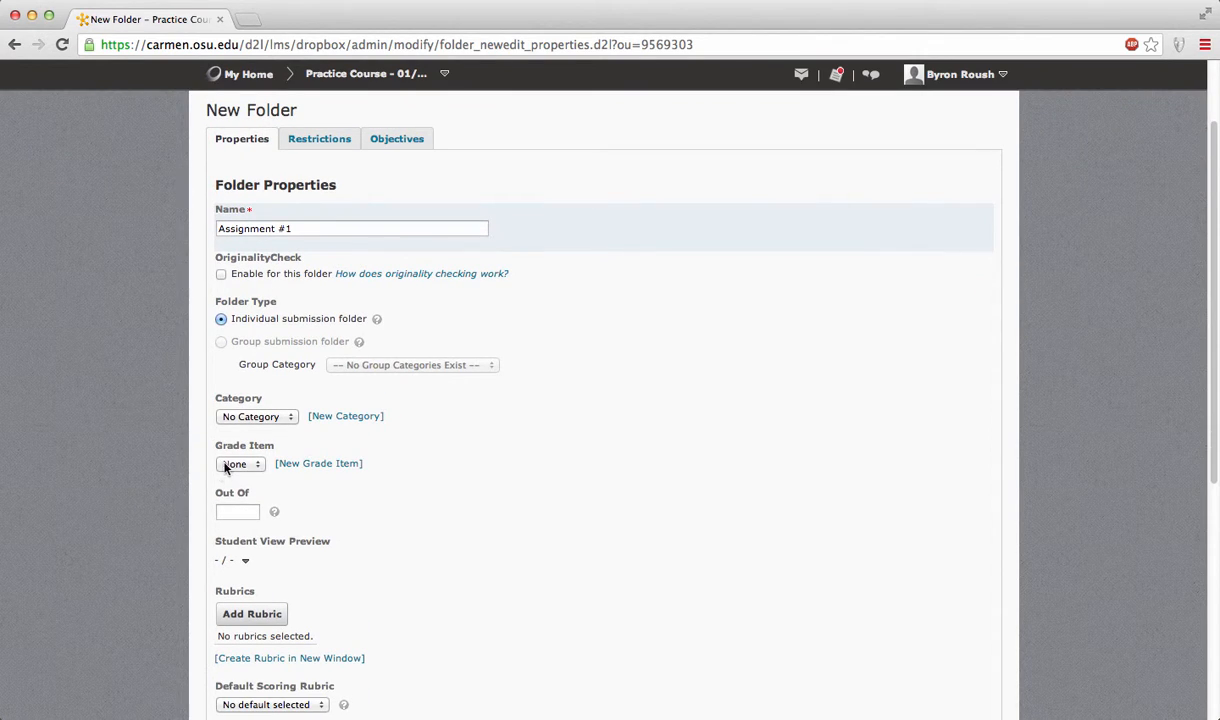
{"action": "left_click", "coordinate": [230, 465]}
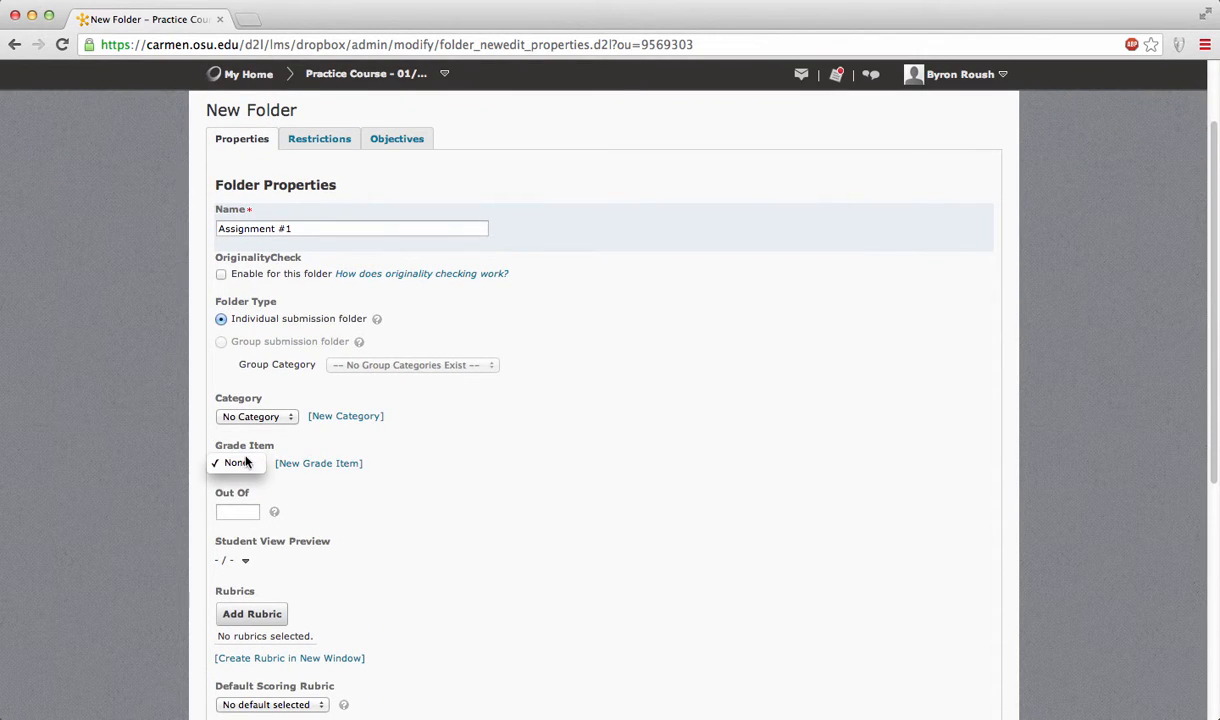
{"action": "left_click", "coordinate": [237, 458]}
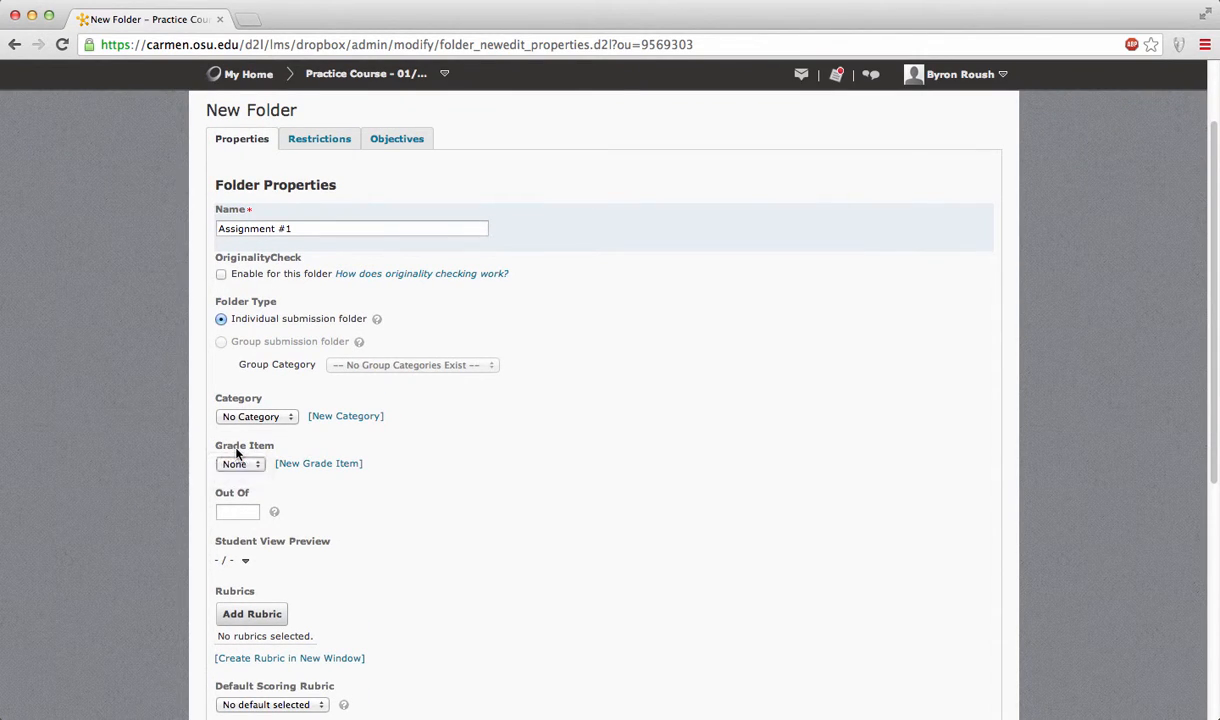
{"action": "left_click", "coordinate": [239, 515]}
{"action": "scroll", "coordinate": [129, 490], "scroll_direction": "down", "scroll_amount": 5}
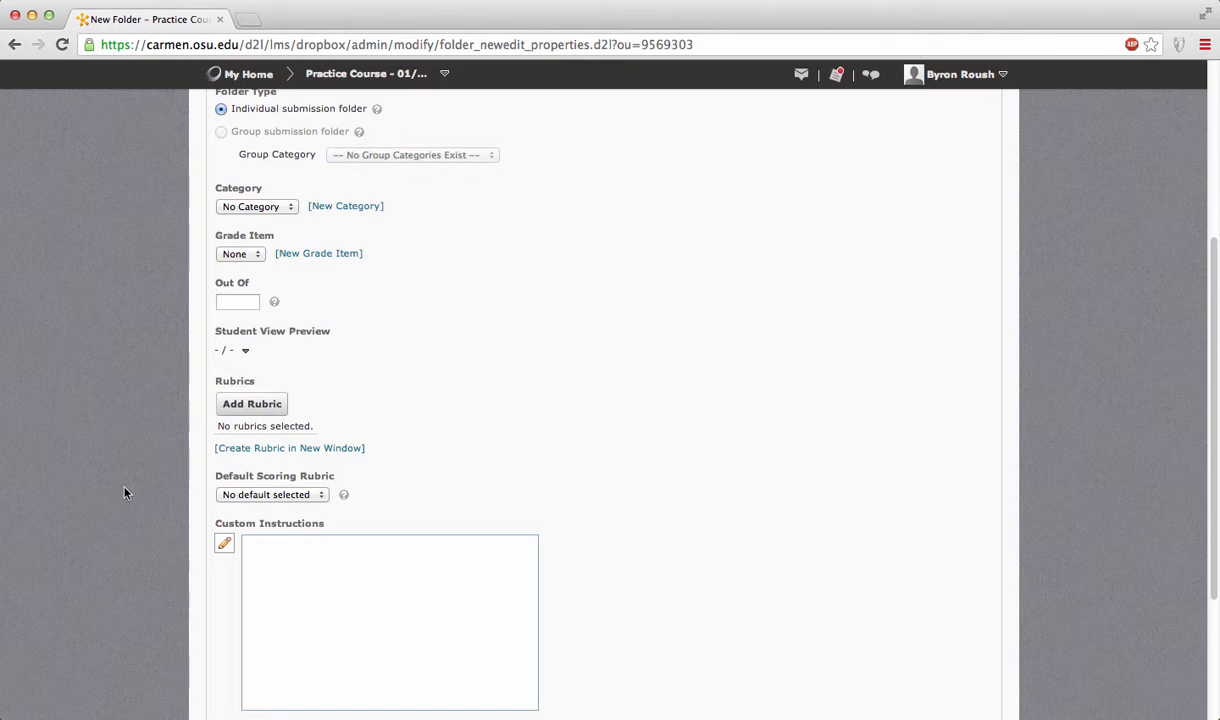
{"action": "scroll", "coordinate": [125, 493], "scroll_direction": "down", "scroll_amount": 5}
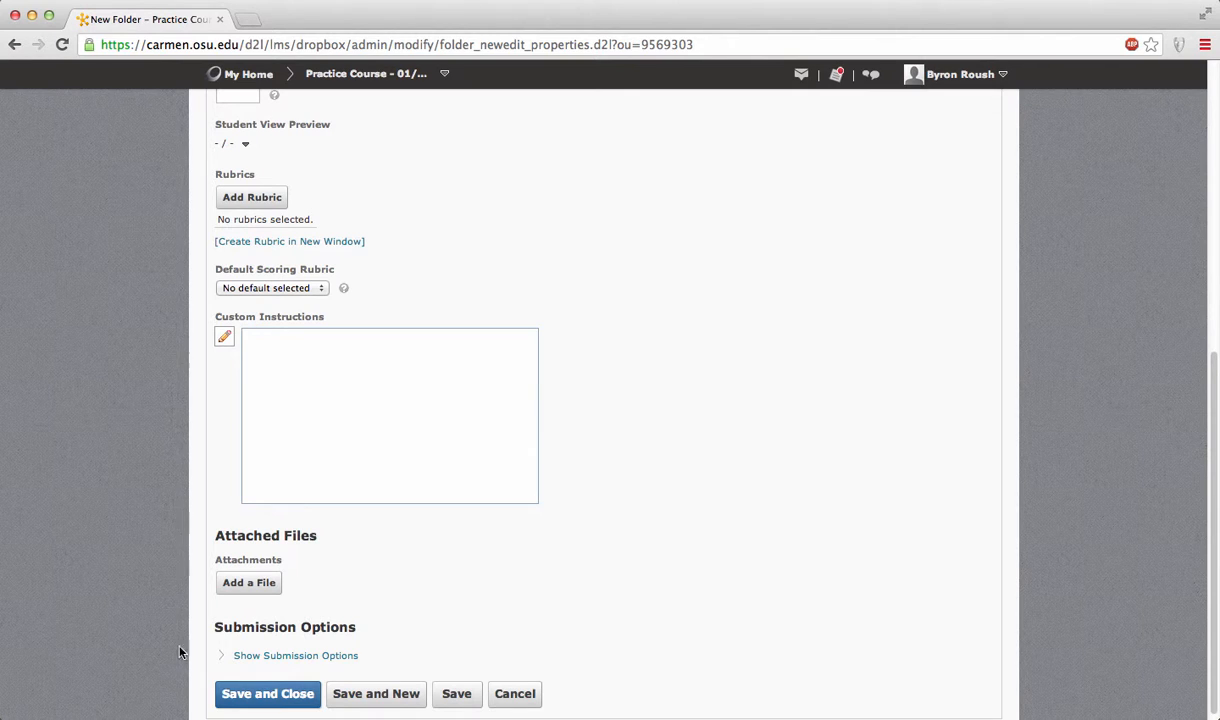
Attach final.csv from the computer's temp folder to Assignment #1, then save it and start another new folder
{"action": "left_click", "coordinate": [258, 588]}
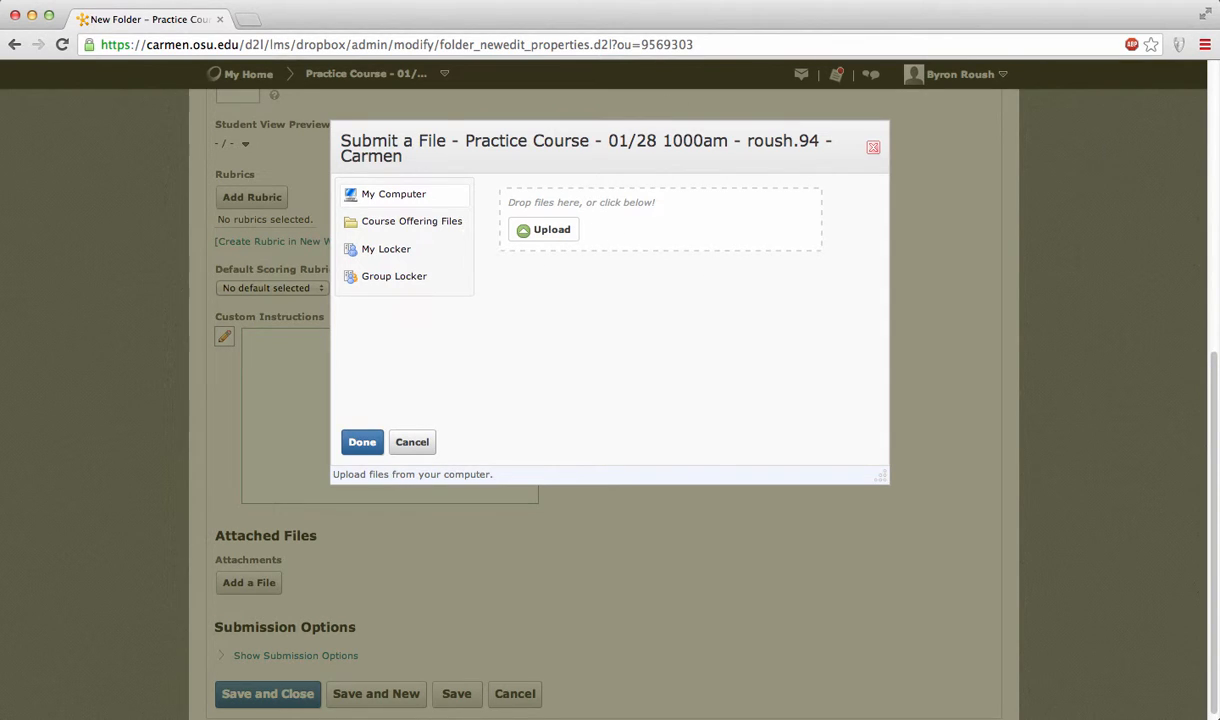
{"action": "left_click_drag", "start_coordinate": [1210, 130], "coordinate": [1219, 212]}
{"action": "left_click", "coordinate": [555, 232]}
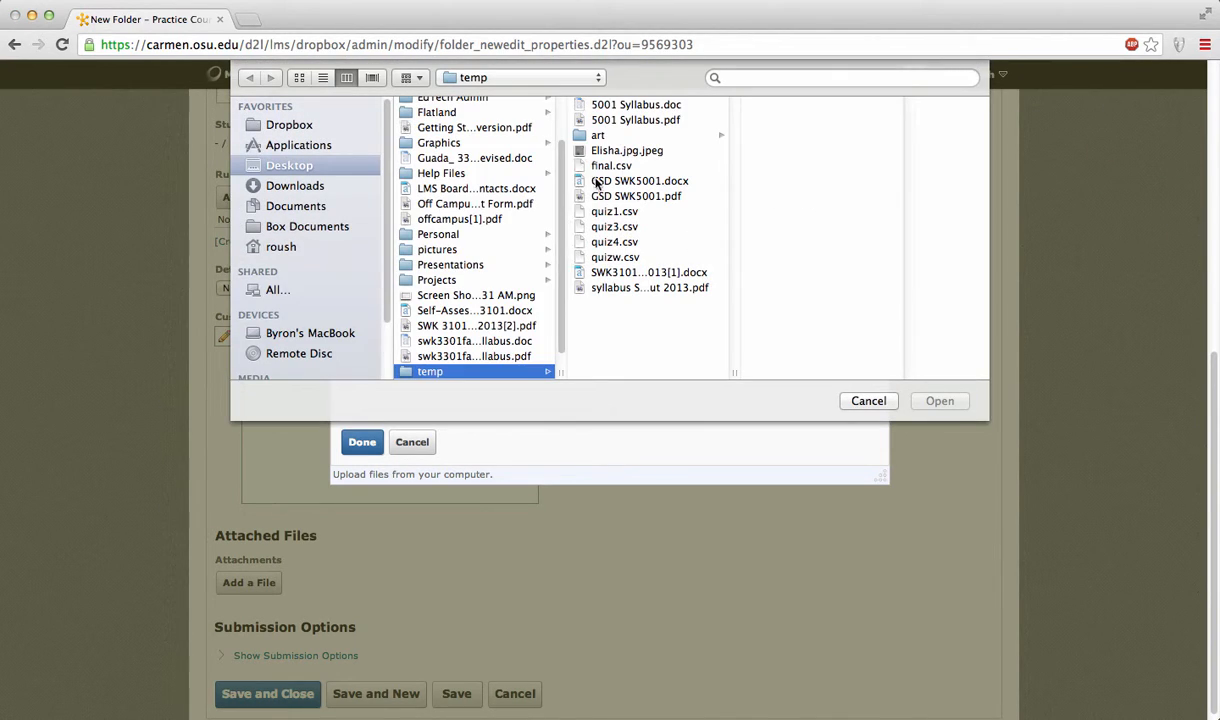
{"action": "left_click", "coordinate": [602, 165]}
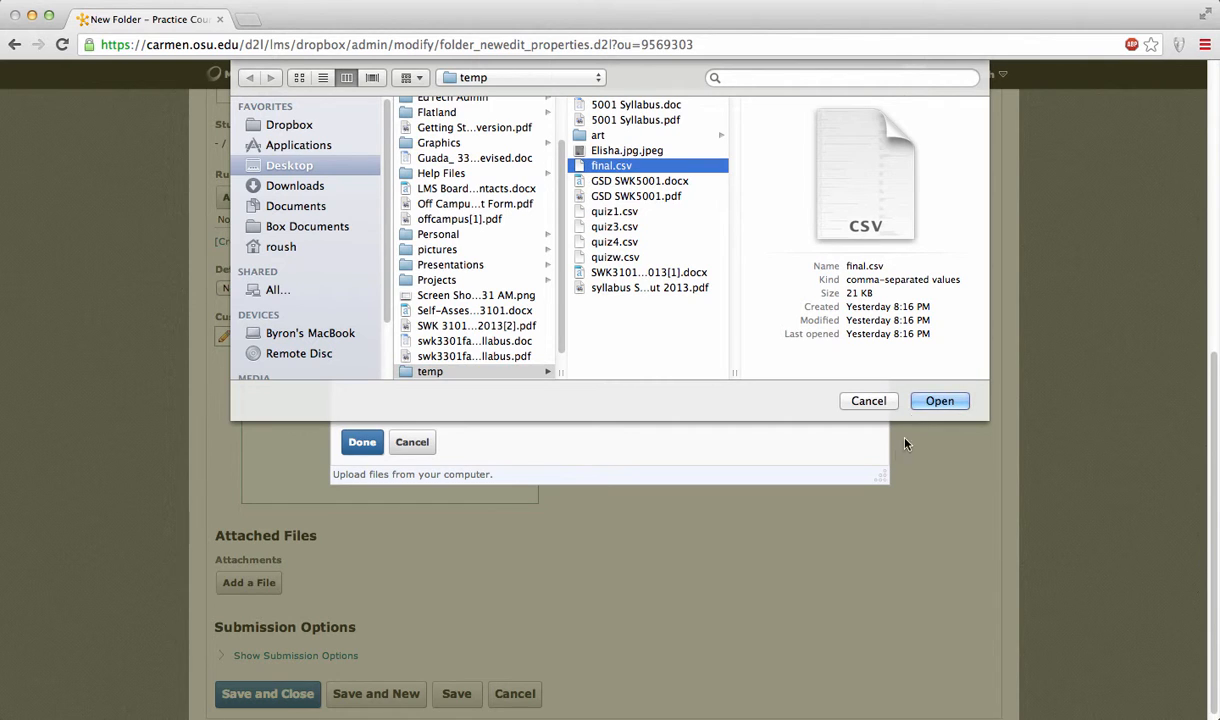
{"action": "left_click", "coordinate": [935, 401]}
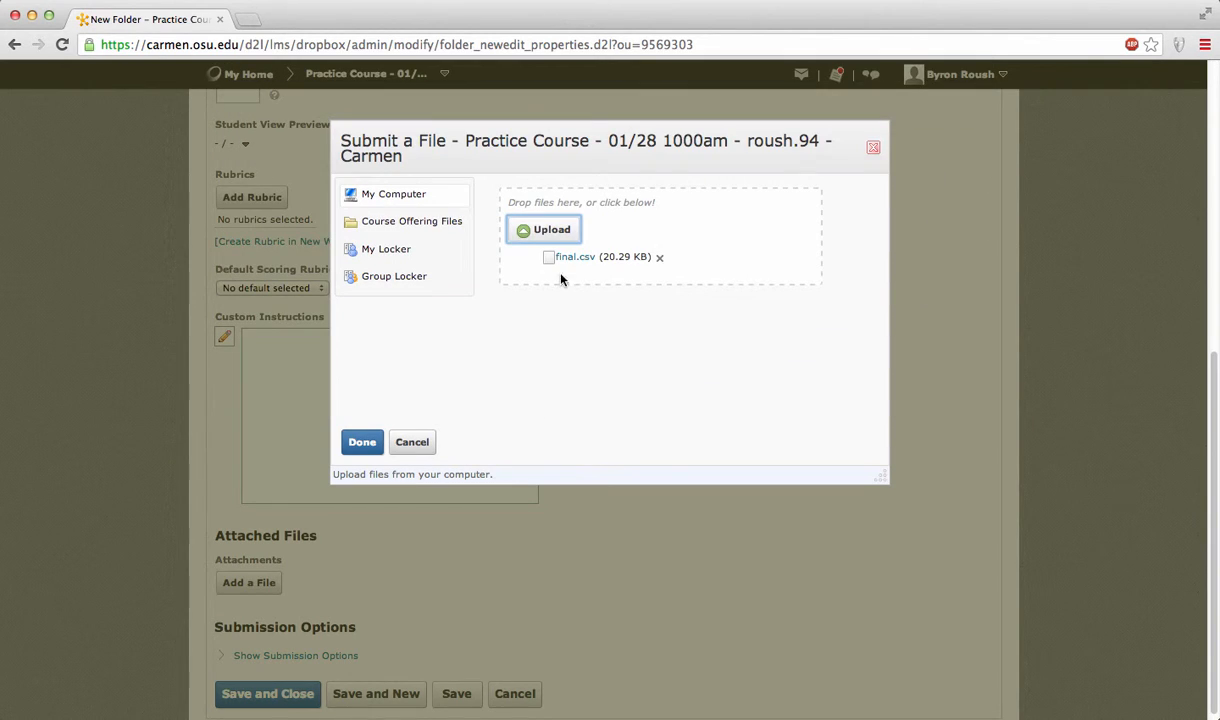
{"action": "left_click", "coordinate": [355, 443]}
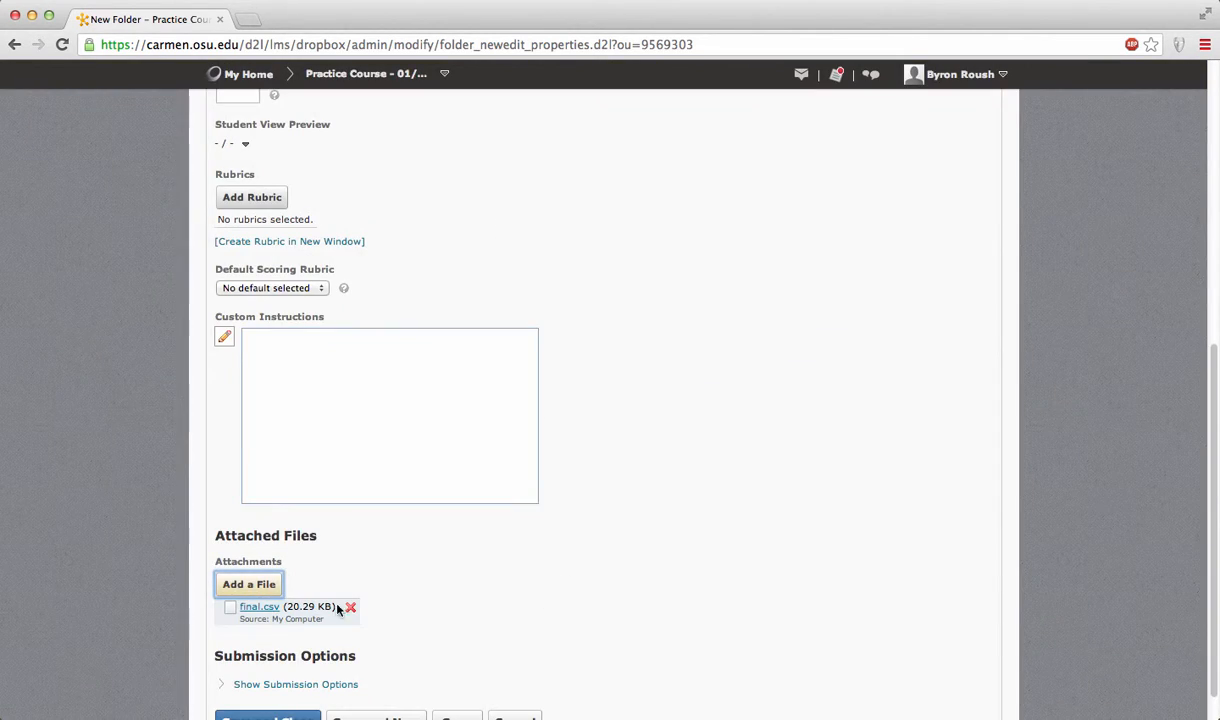
{"action": "scroll", "coordinate": [668, 534], "scroll_direction": "down", "scroll_amount": 1}
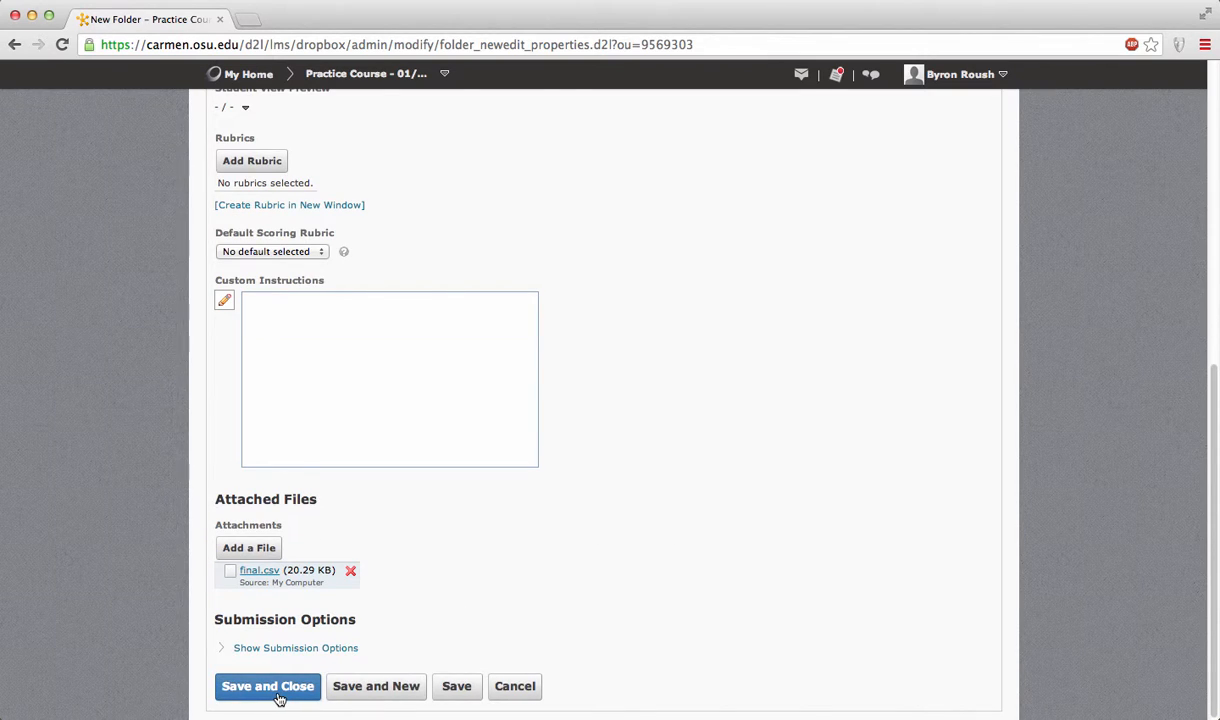
{"action": "left_click", "coordinate": [366, 687]}
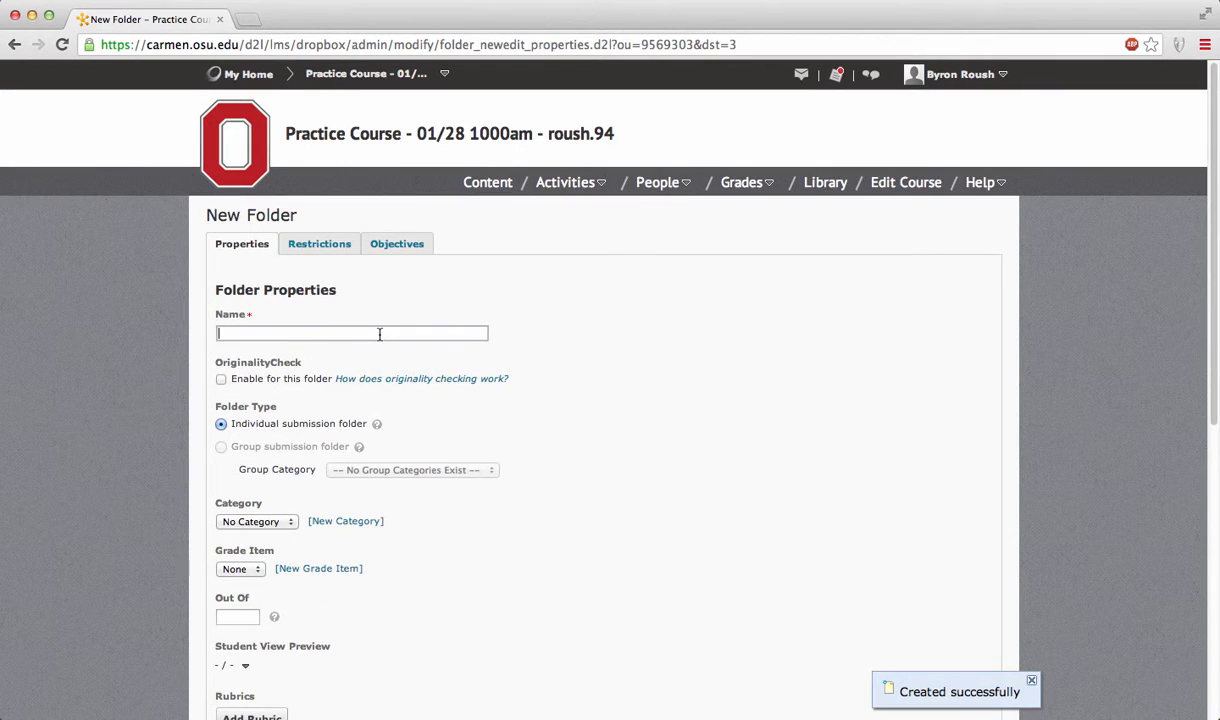
Name the second dropbox folder Assignment #1, correcting the misspelled word with the suggested spelling
{"action": "type", "text": "Assigmnet #1"}
{"action": "right_click", "coordinate": [250, 334]}
{"action": "left_click", "coordinate": [272, 357]}
{"action": "right_click", "coordinate": [248, 338]}
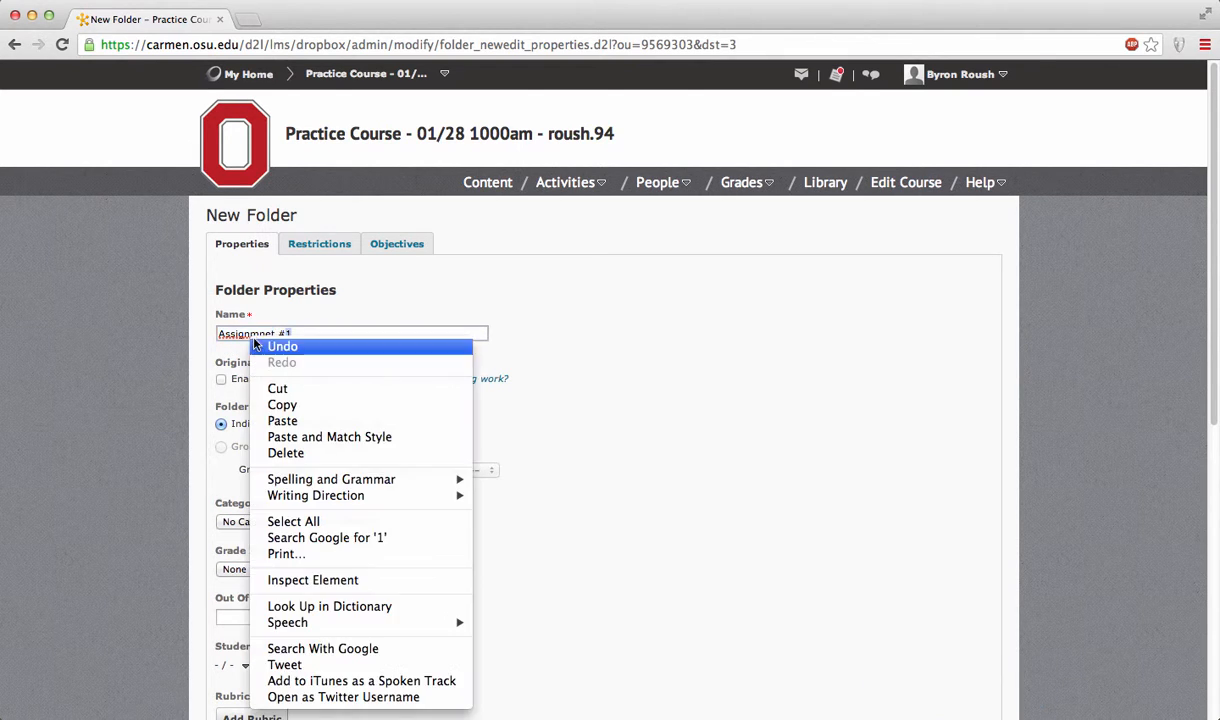
{"action": "left_click", "coordinate": [199, 348]}
{"action": "right_click", "coordinate": [256, 340]}
{"action": "left_click", "coordinate": [264, 344]}
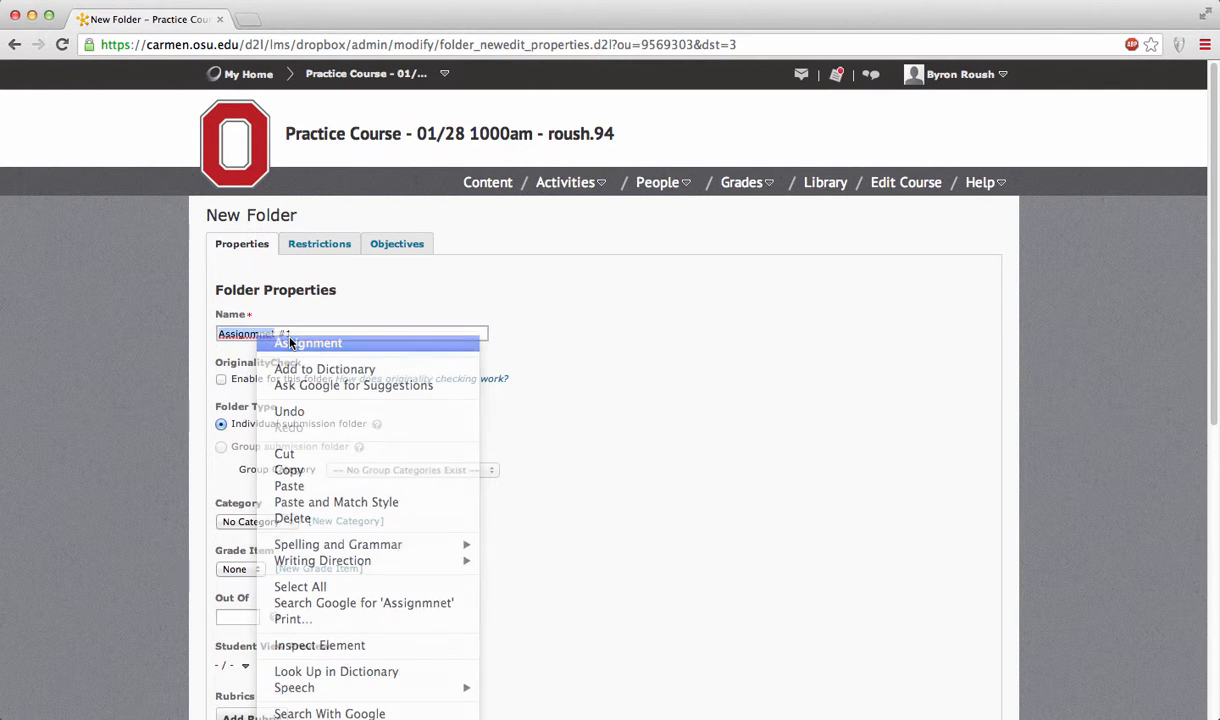
Save the second folder without further settings and return to the dropbox folder list
{"action": "scroll", "coordinate": [700, 375], "scroll_direction": "down", "scroll_amount": 3}
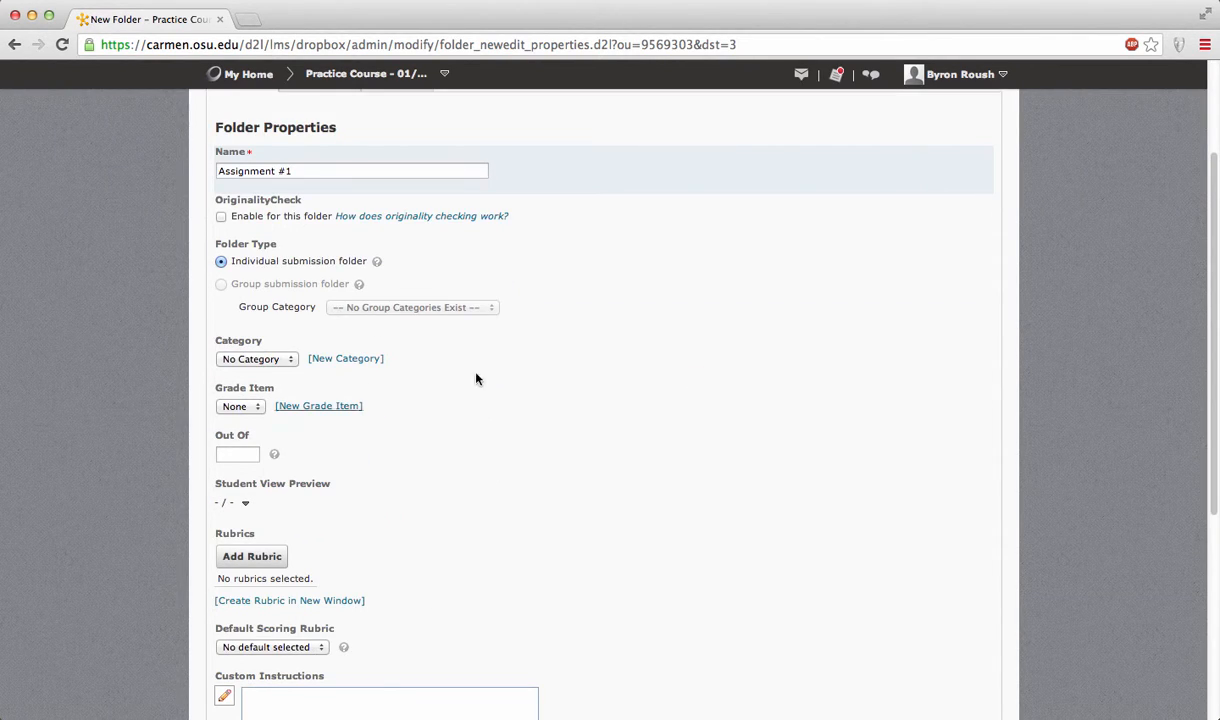
{"action": "scroll", "coordinate": [285, 548], "scroll_direction": "down", "scroll_amount": 3}
{"action": "scroll", "coordinate": [283, 540], "scroll_direction": "down", "scroll_amount": 5}
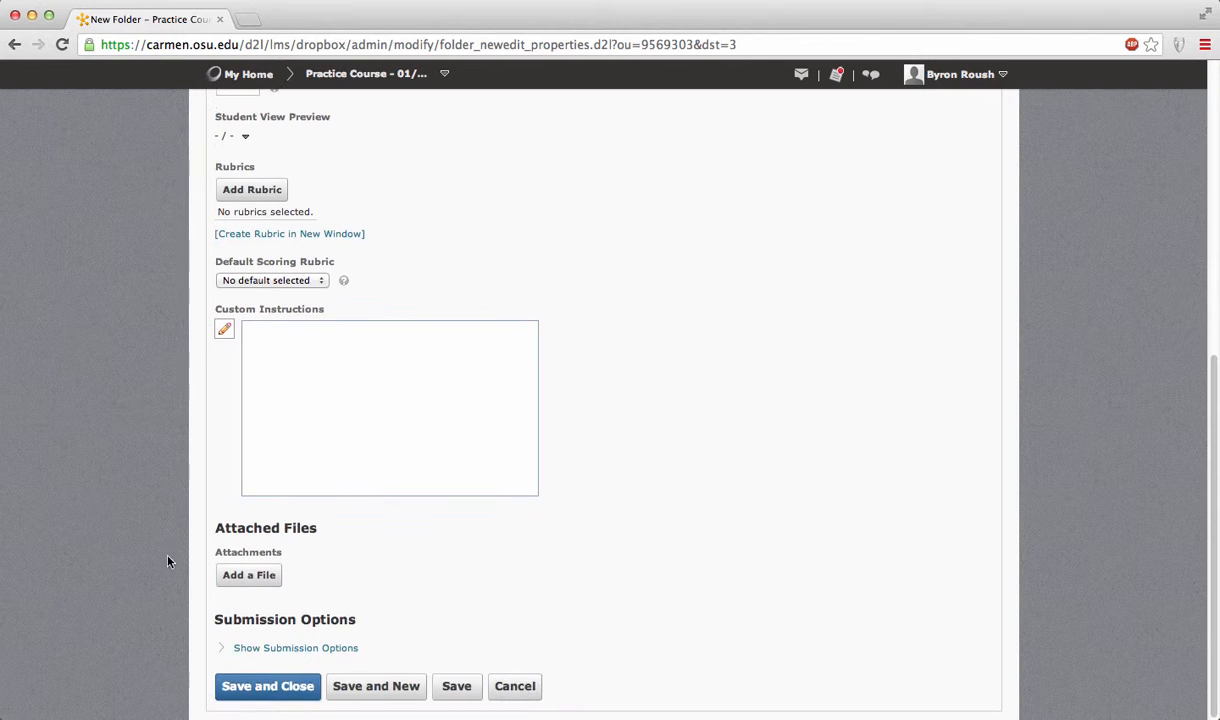
{"action": "left_click", "coordinate": [268, 687]}
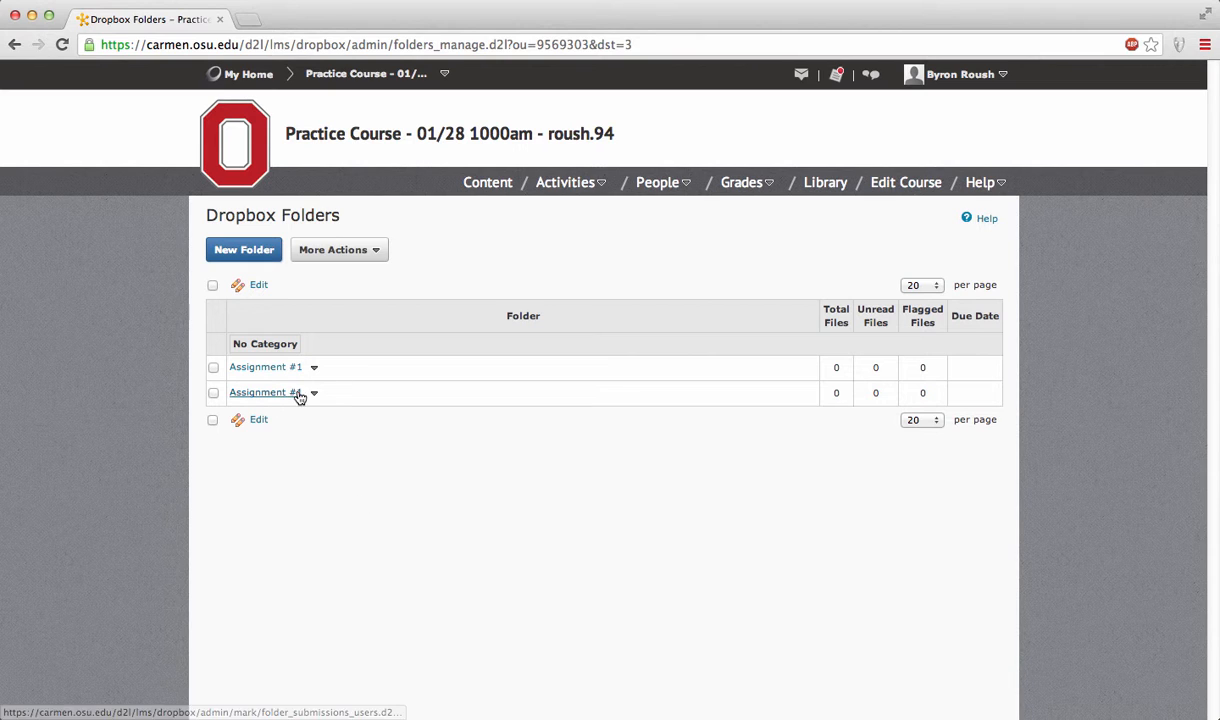
Look through the submissions page of the second Assignment #1 folder and return to the folder list
{"action": "left_click", "coordinate": [265, 395]}
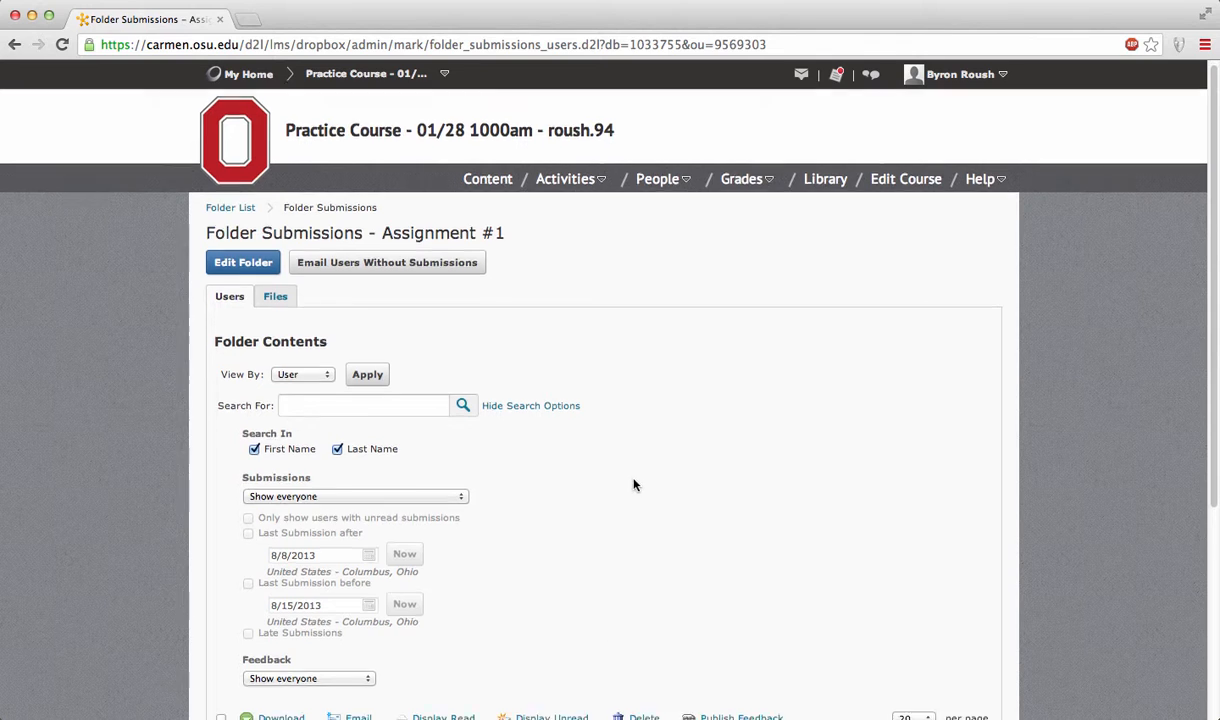
{"action": "scroll", "coordinate": [634, 485], "scroll_direction": "down", "scroll_amount": 3}
{"action": "scroll", "coordinate": [410, 537], "scroll_direction": "up", "scroll_amount": 3}
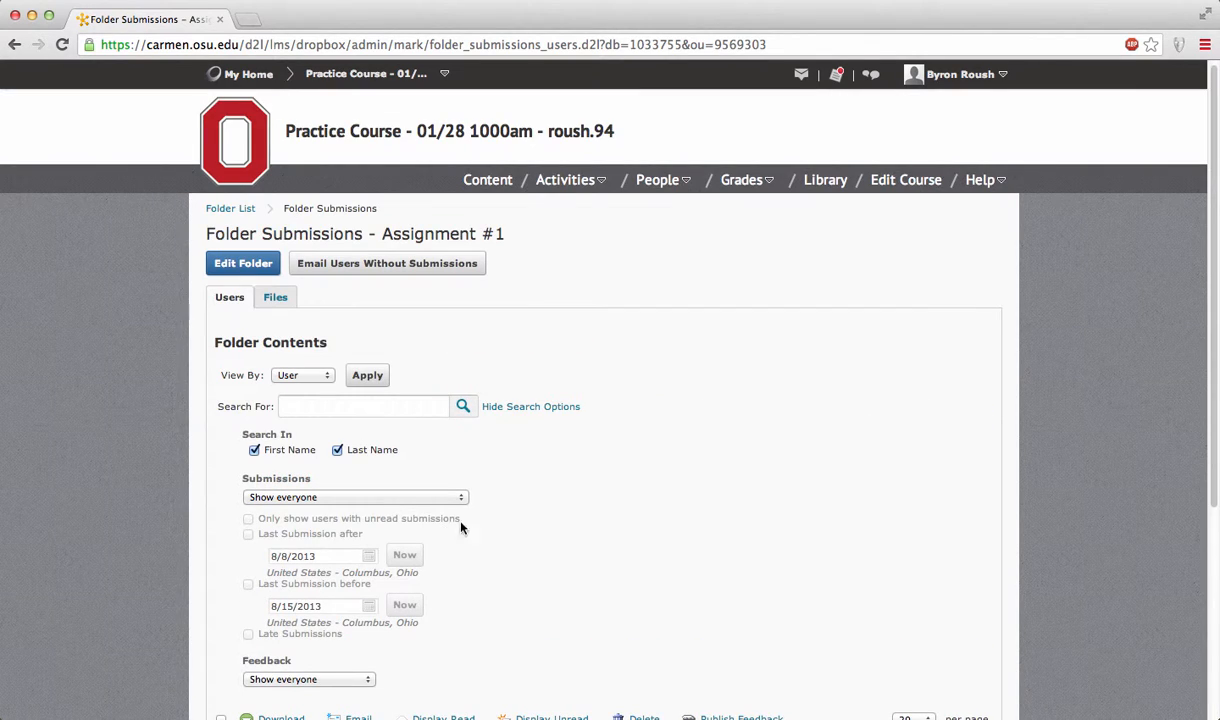
{"action": "left_click", "coordinate": [219, 210]}
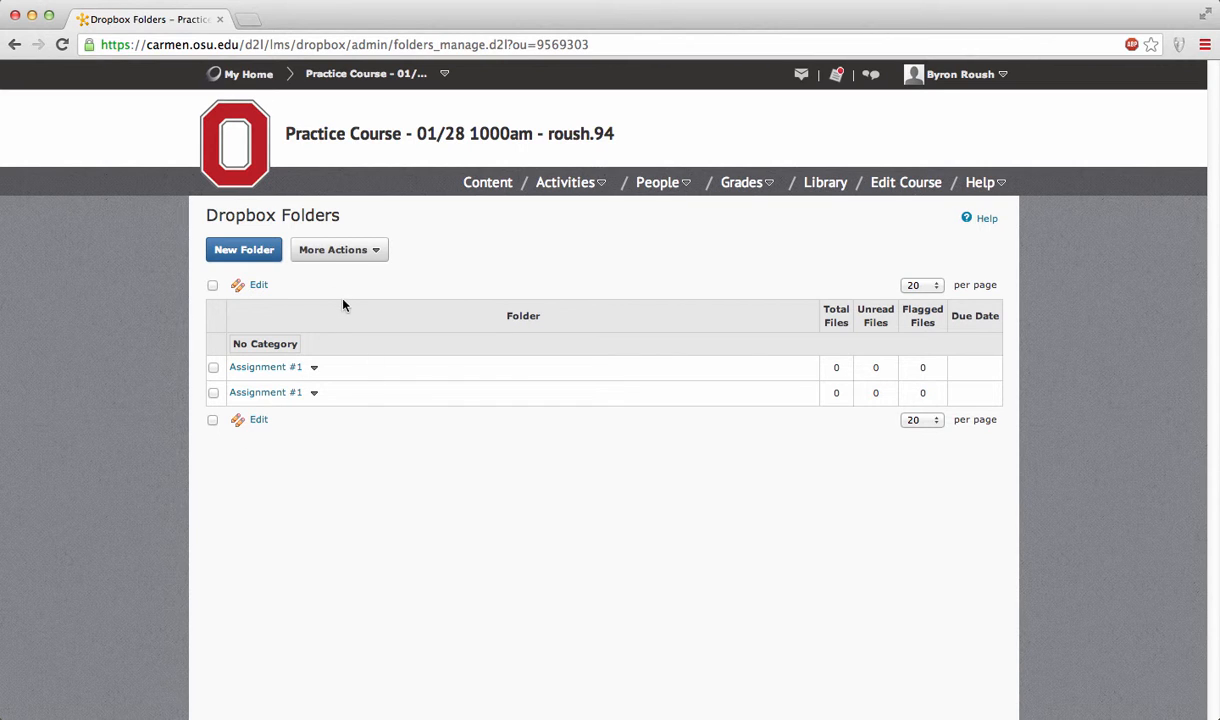
Start another new dropbox folder and name it Assignment #3
{"action": "left_click", "coordinate": [222, 252]}
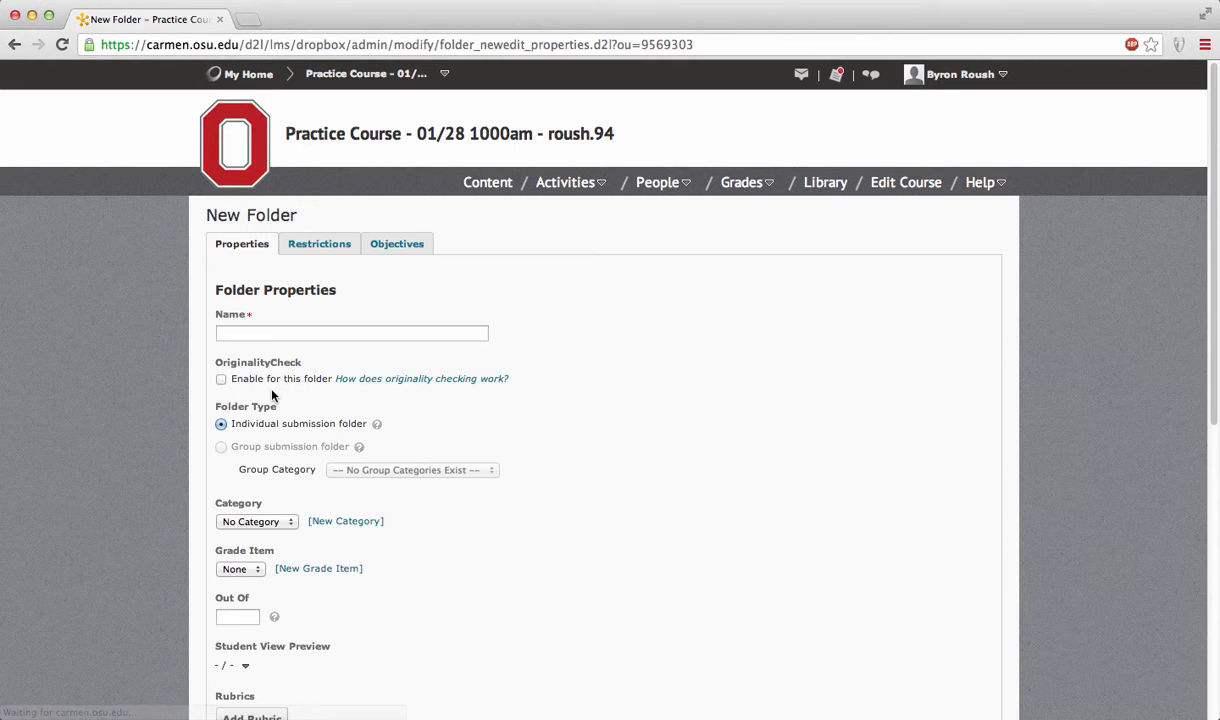
{"action": "left_click", "coordinate": [263, 331]}
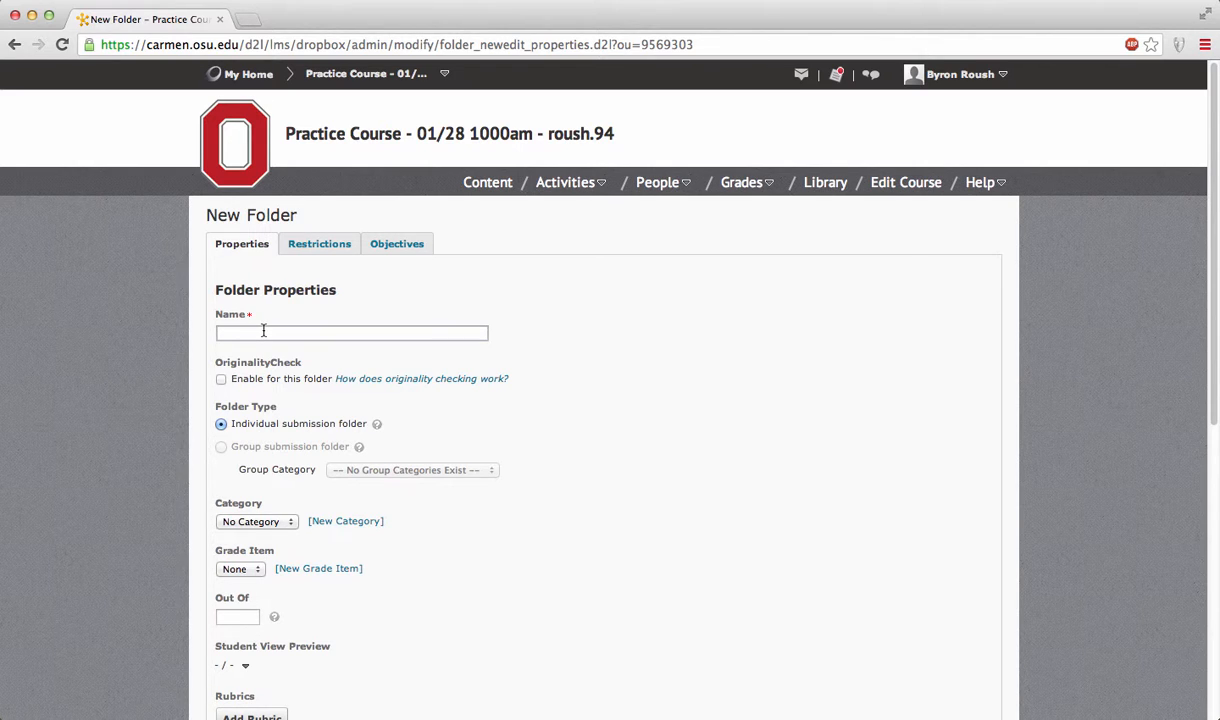
{"action": "type", "text": "ASsignment"}
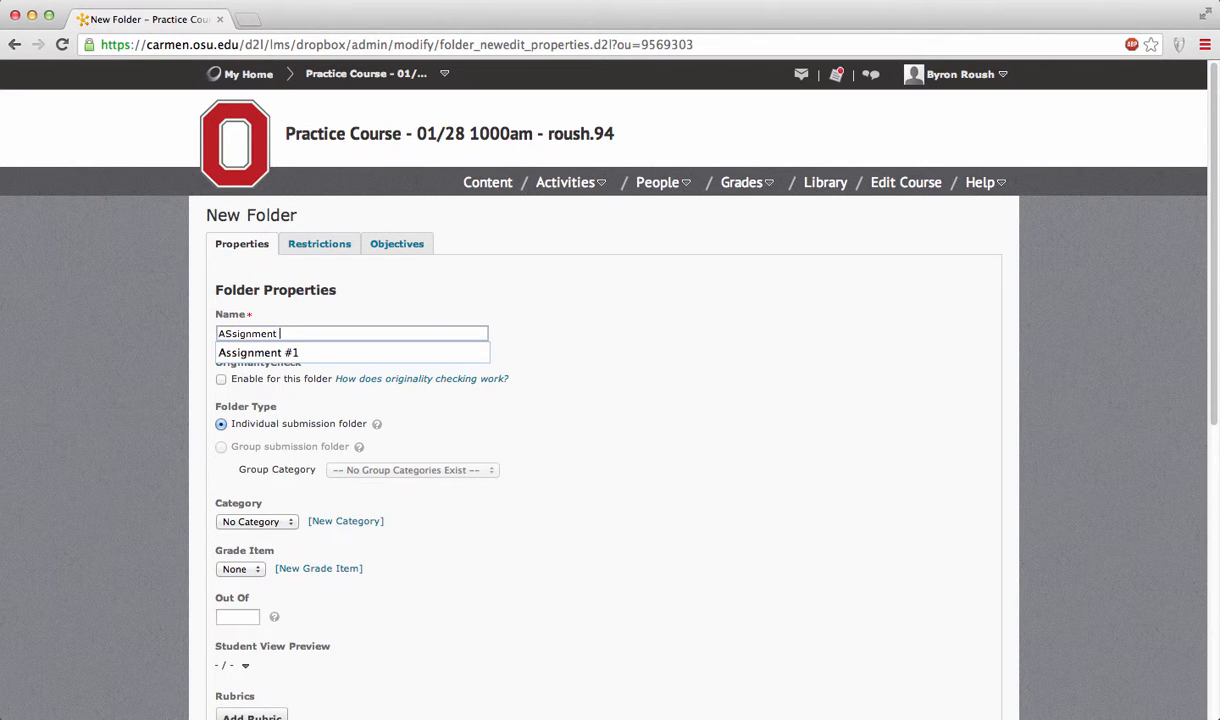
{"action": "key", "text": "Down"}
{"action": "key", "text": "Return"}
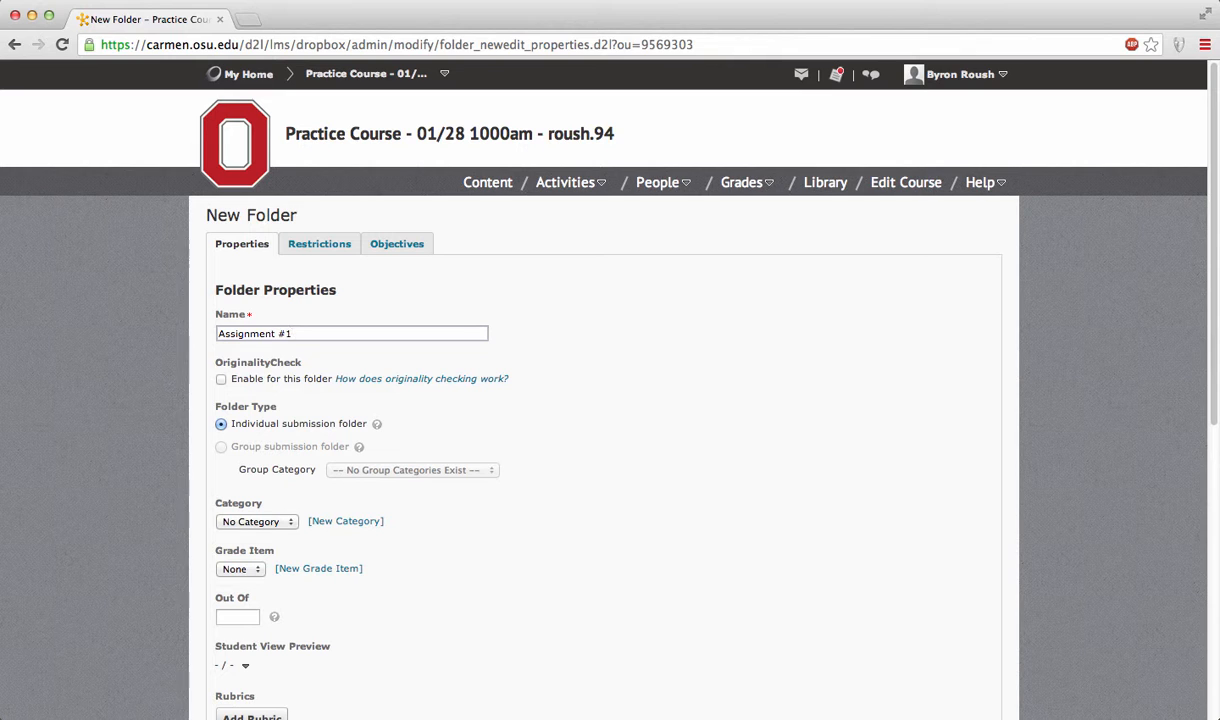
{"action": "key", "text": "BackSpace"}
{"action": "type", "text": "3"}
Add a start date restriction of 9/15/2013 to the Assignment #3 folder
{"action": "scroll", "coordinate": [235, 466], "scroll_direction": "down", "scroll_amount": 1}
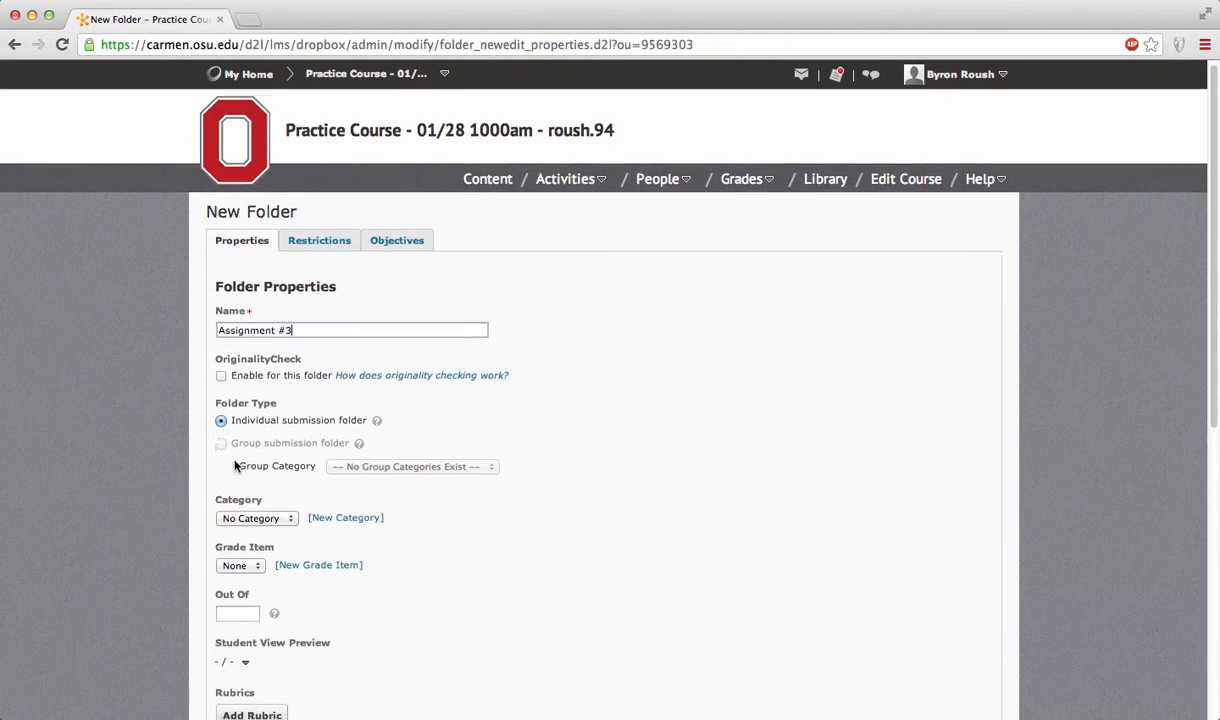
{"action": "scroll", "coordinate": [324, 637], "scroll_direction": "down", "scroll_amount": 8}
{"action": "scroll", "coordinate": [370, 645], "scroll_direction": "down", "scroll_amount": 2}
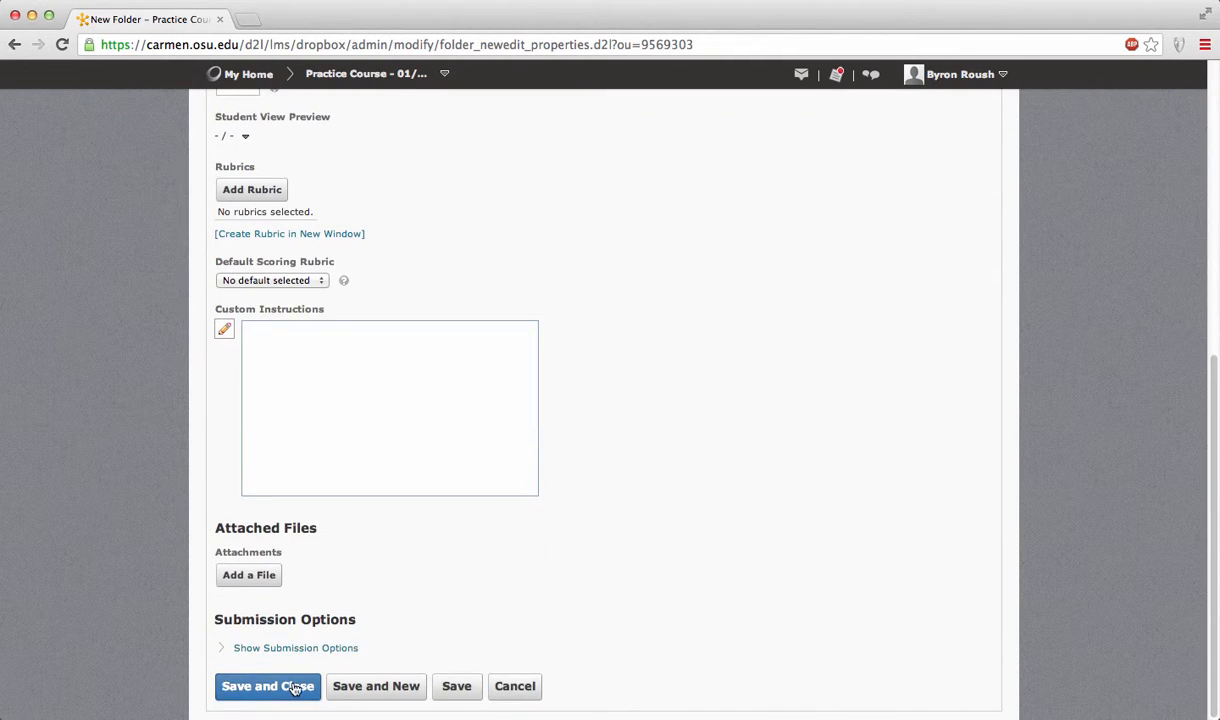
{"action": "scroll", "coordinate": [294, 688], "scroll_direction": "up", "scroll_amount": 10}
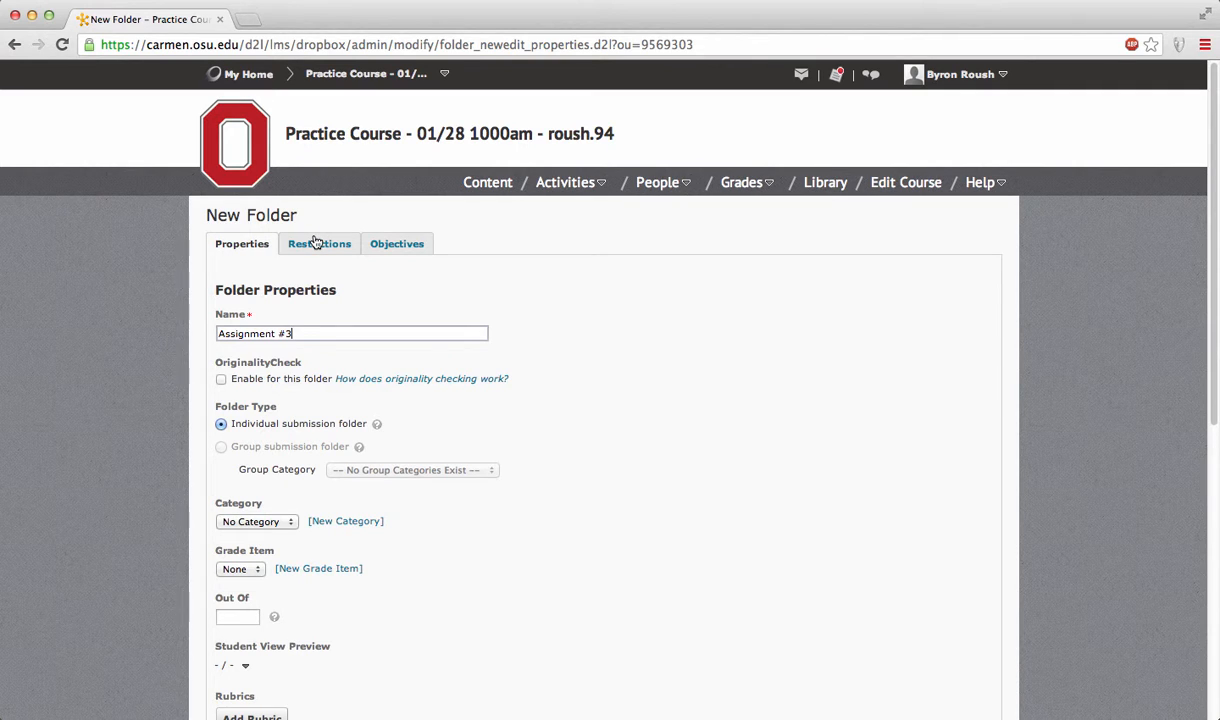
{"action": "left_click", "coordinate": [314, 242]}
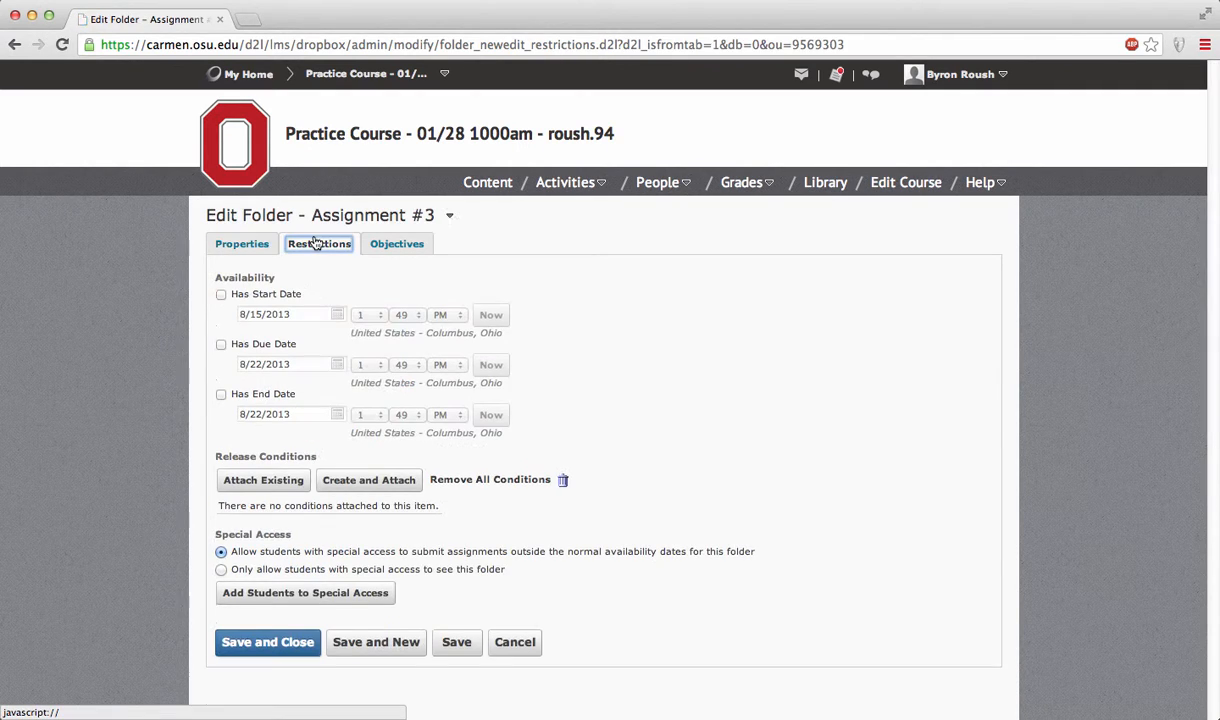
{"action": "left_click", "coordinate": [258, 295]}
{"action": "left_click", "coordinate": [337, 314]}
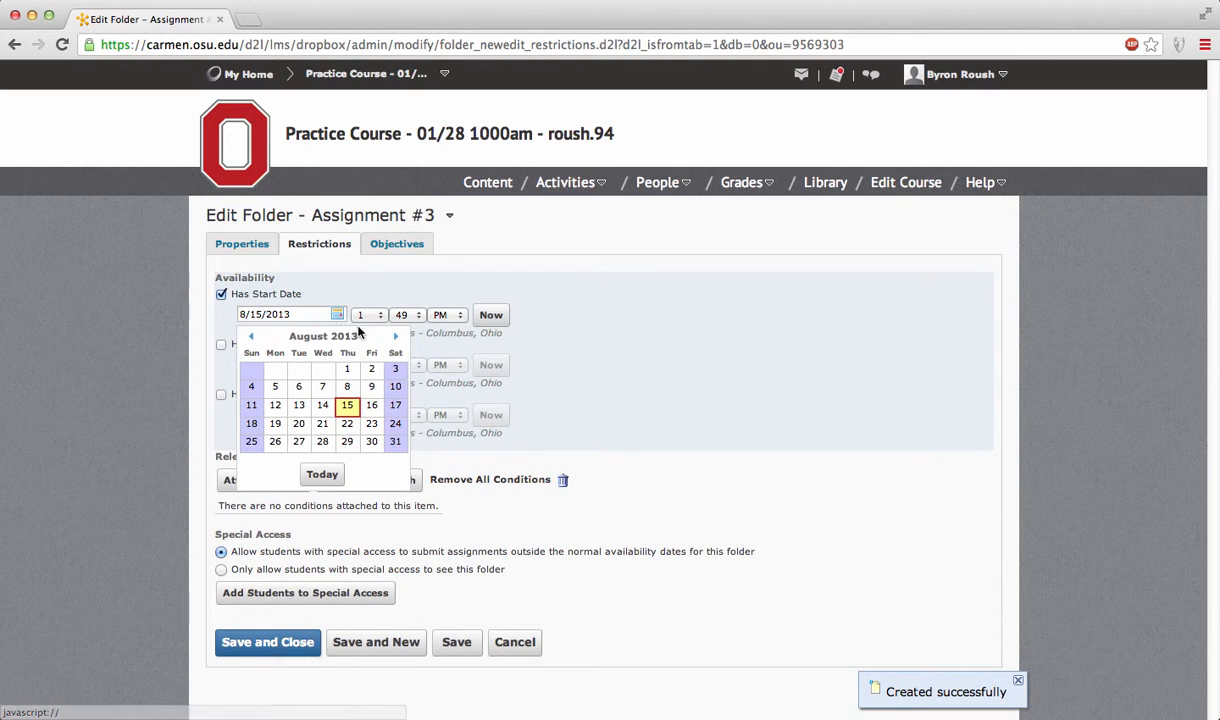
{"action": "left_click", "coordinate": [395, 336]}
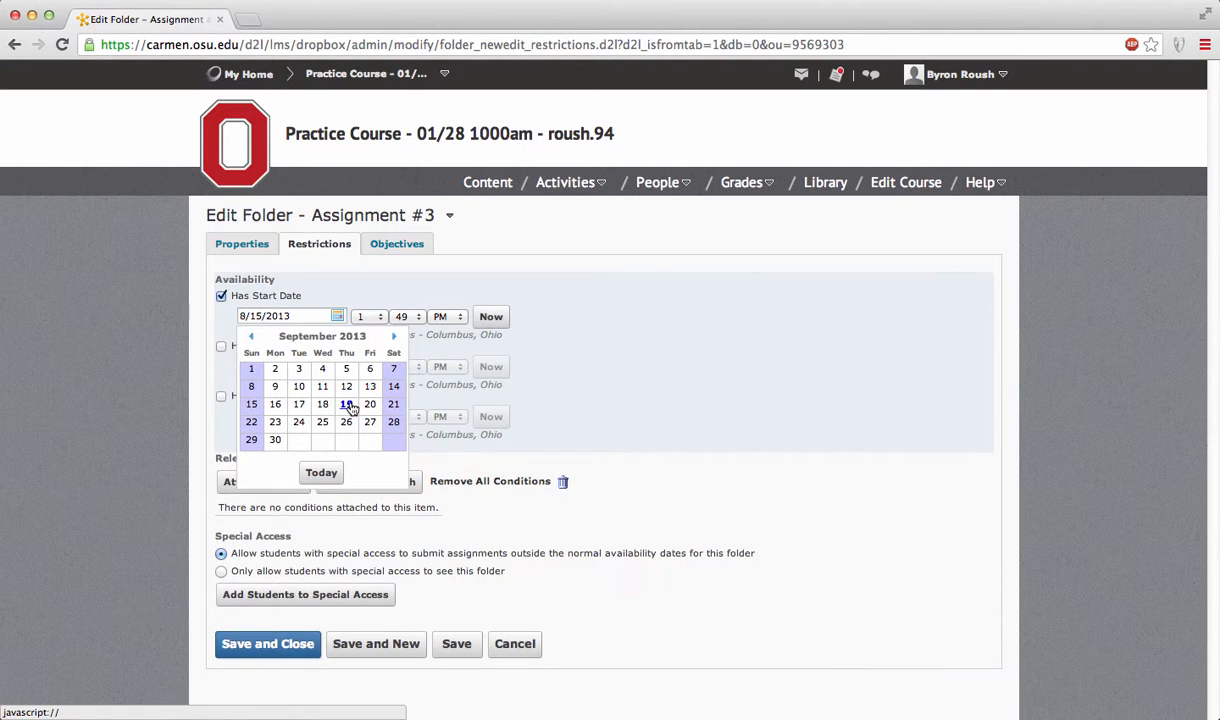
{"action": "left_click", "coordinate": [251, 404]}
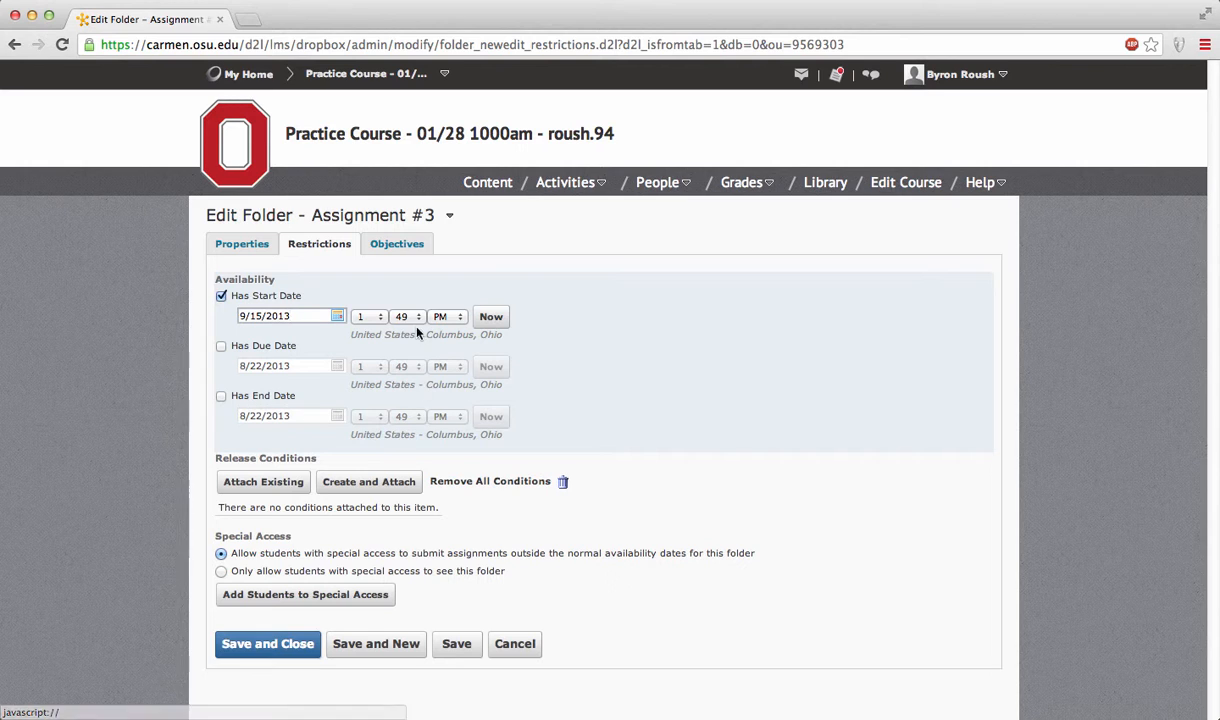
Enable the due date for Assignment #3 and set it to 7/22/2013
{"action": "left_click", "coordinate": [264, 348]}
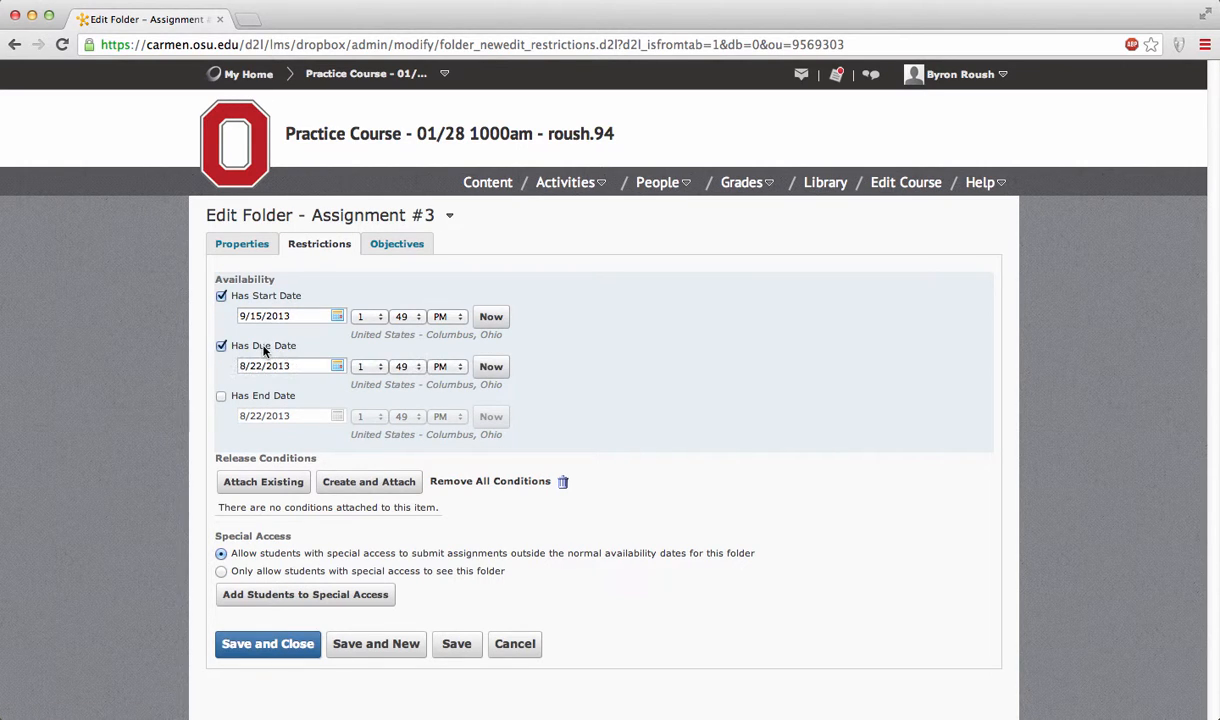
{"action": "left_click", "coordinate": [337, 366]}
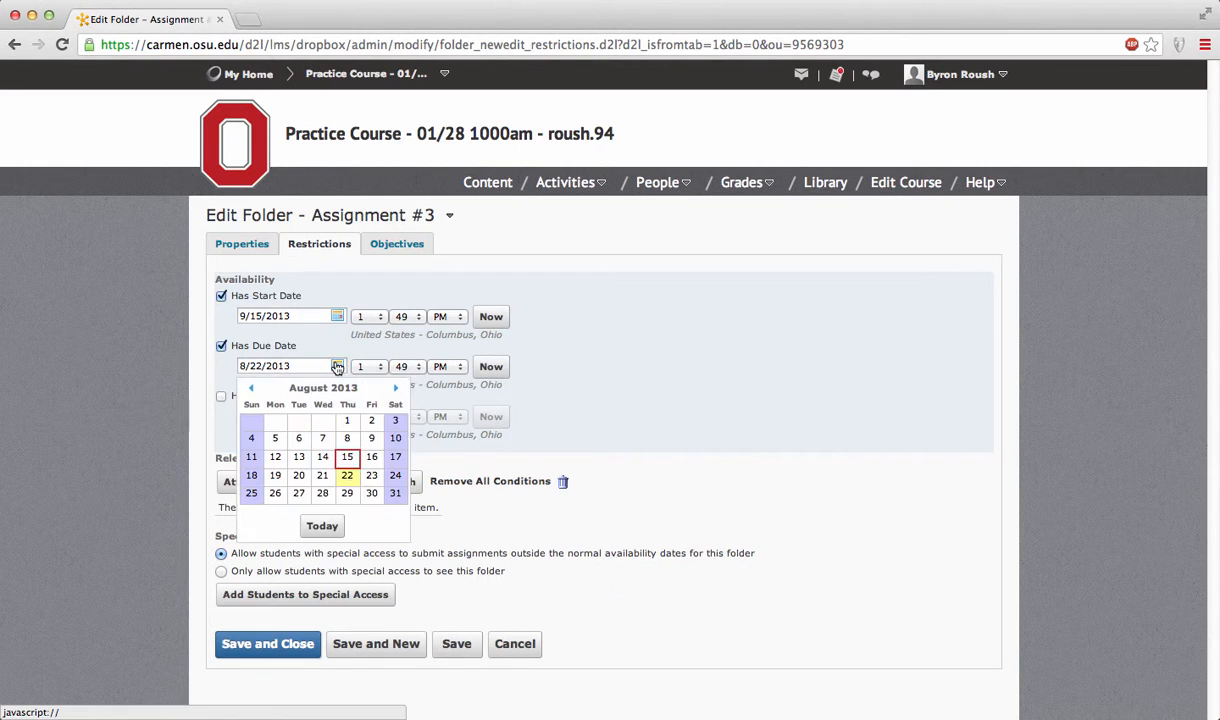
{"action": "left_click", "coordinate": [249, 386]}
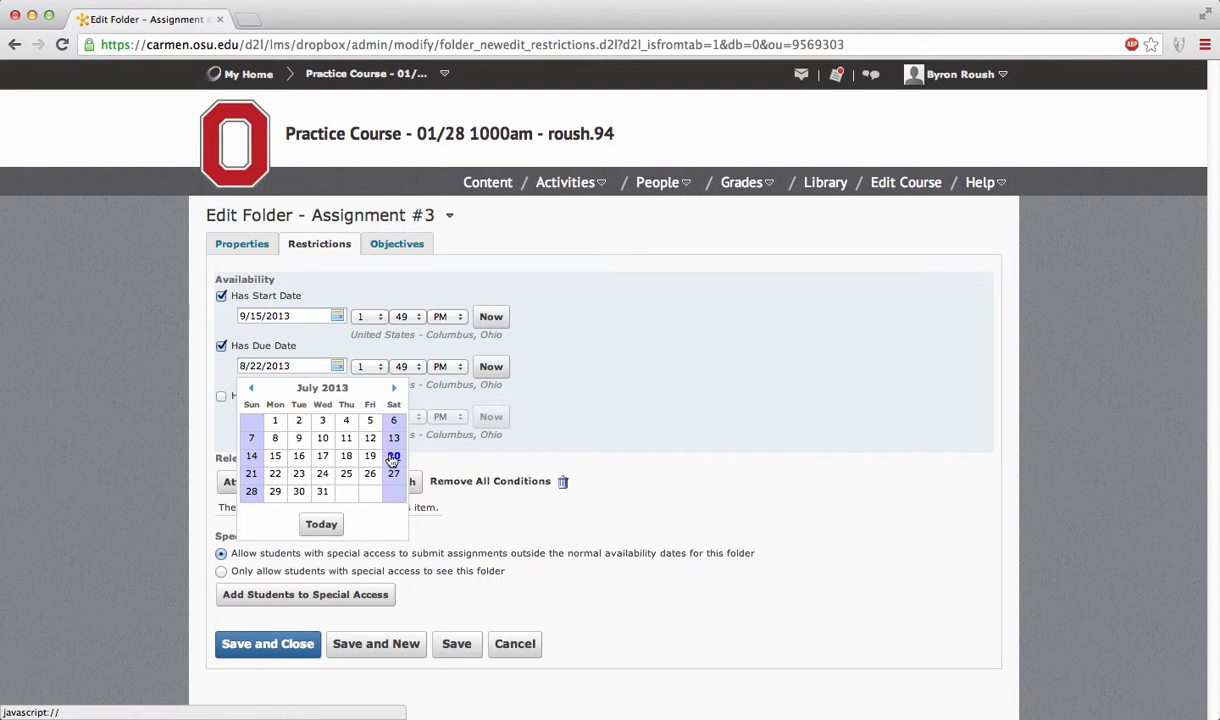
{"action": "left_click", "coordinate": [275, 474]}
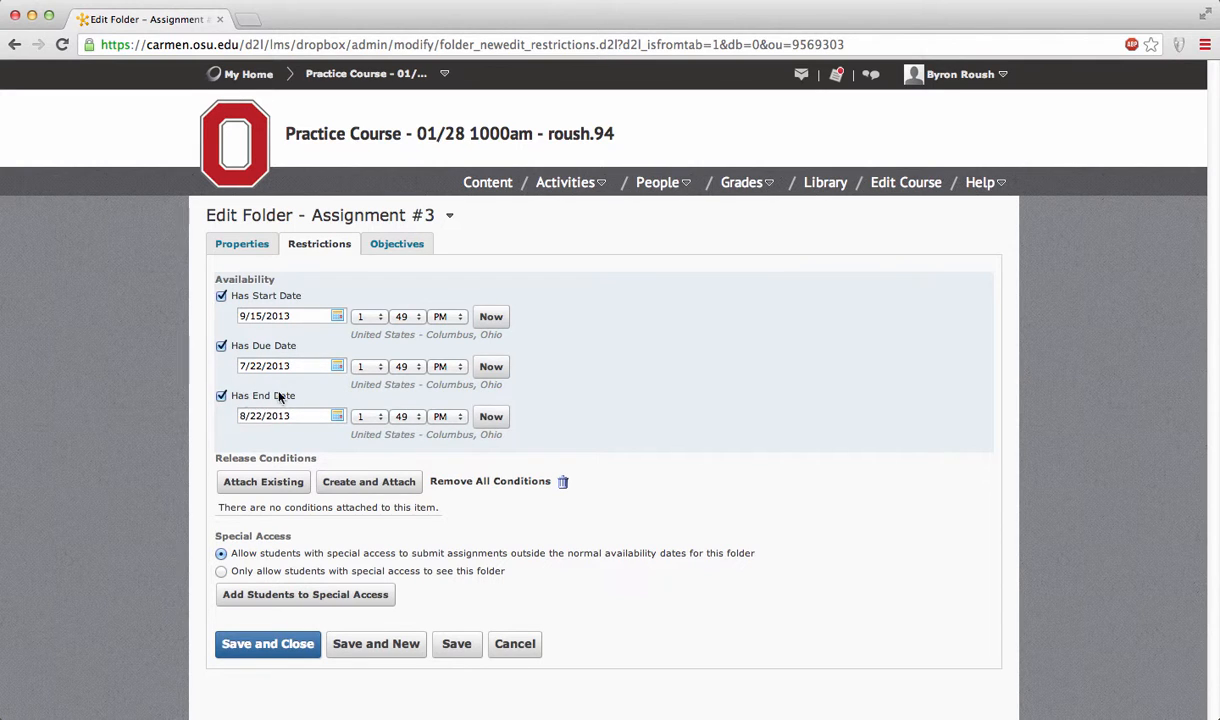
Turn off the end date restriction for the Assignment #3 folder
{"action": "left_click", "coordinate": [236, 397]}
{"action": "left_click", "coordinate": [235, 398]}
{"action": "left_click", "coordinate": [221, 396]}
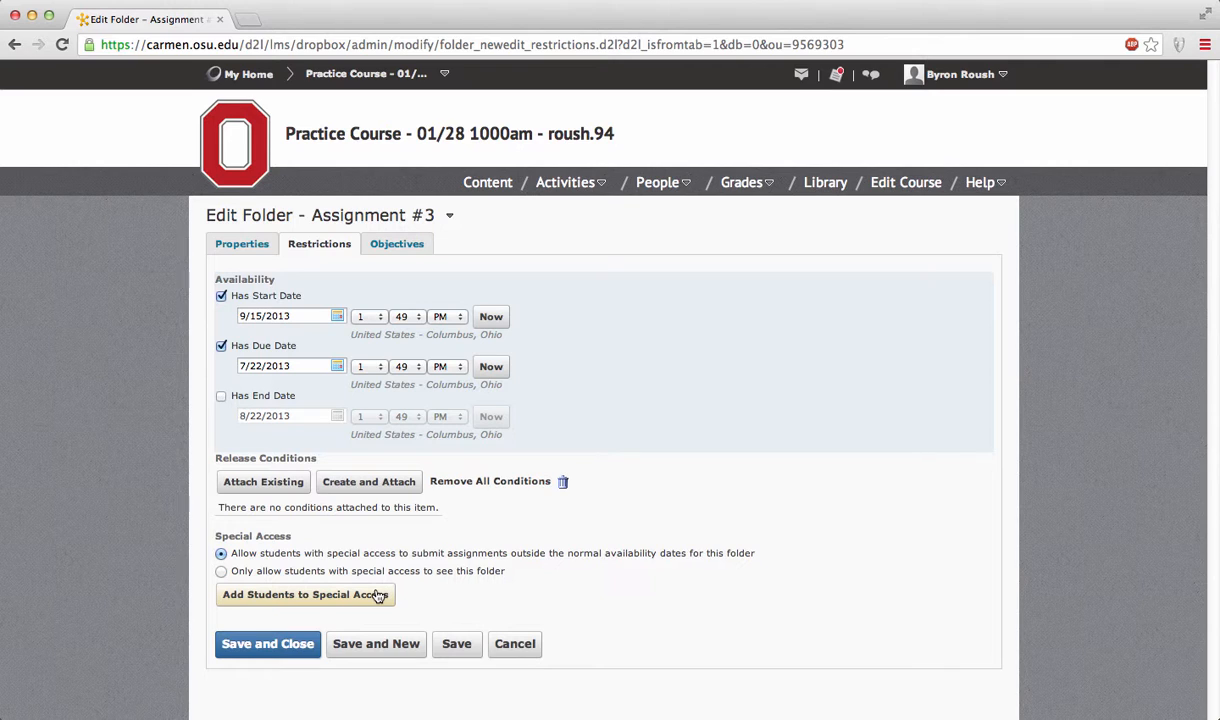
Try to add students to special access, and correct the Assignment #3 due date to 9/22/2013
{"action": "left_click", "coordinate": [300, 596]}
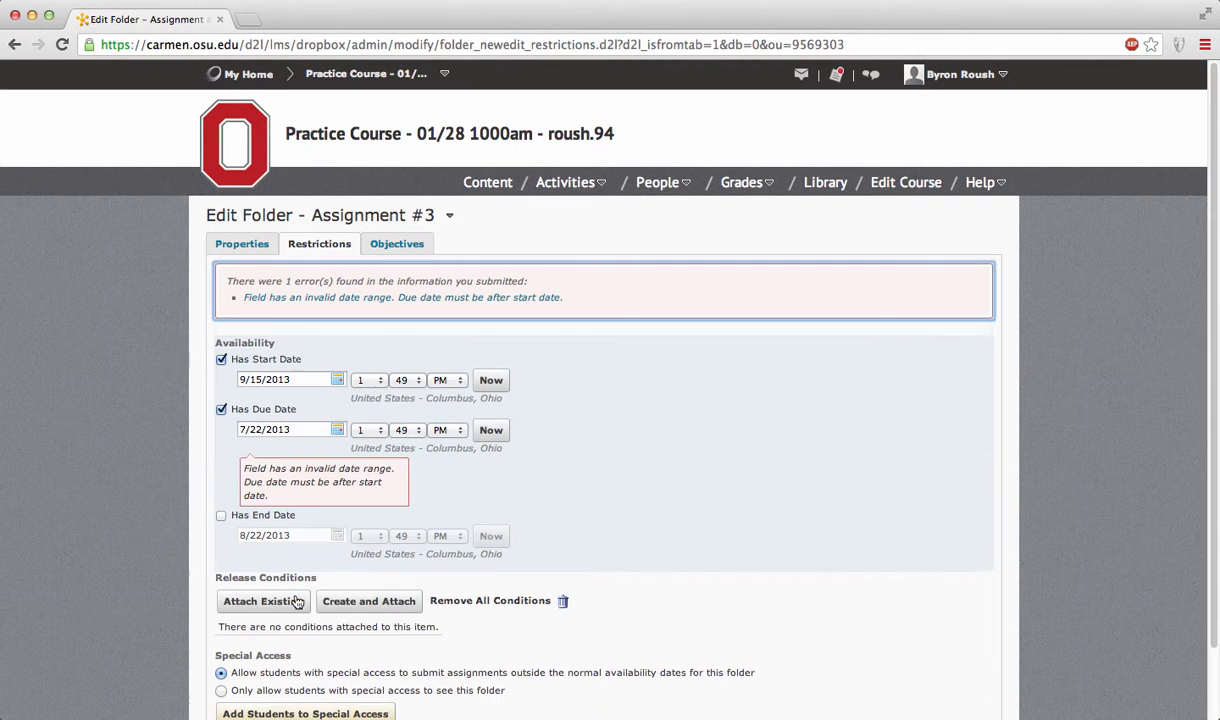
{"action": "scroll", "coordinate": [445, 594], "scroll_direction": "down", "scroll_amount": 2}
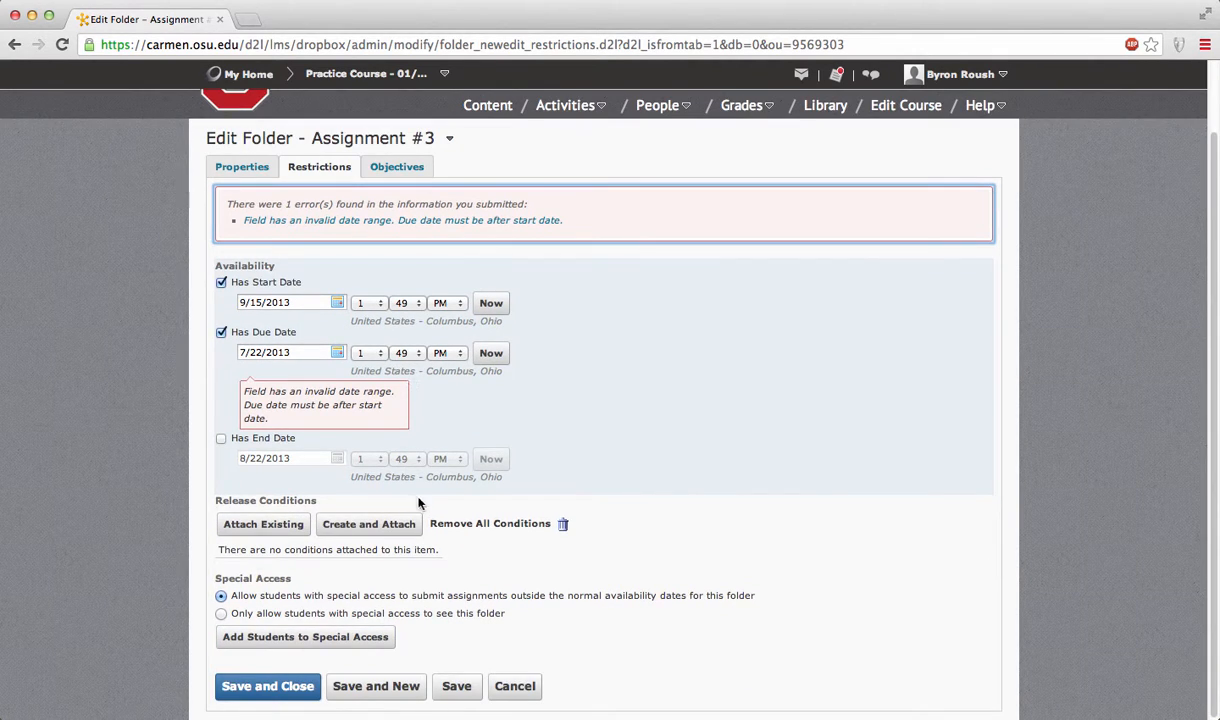
{"action": "left_click", "coordinate": [305, 352]}
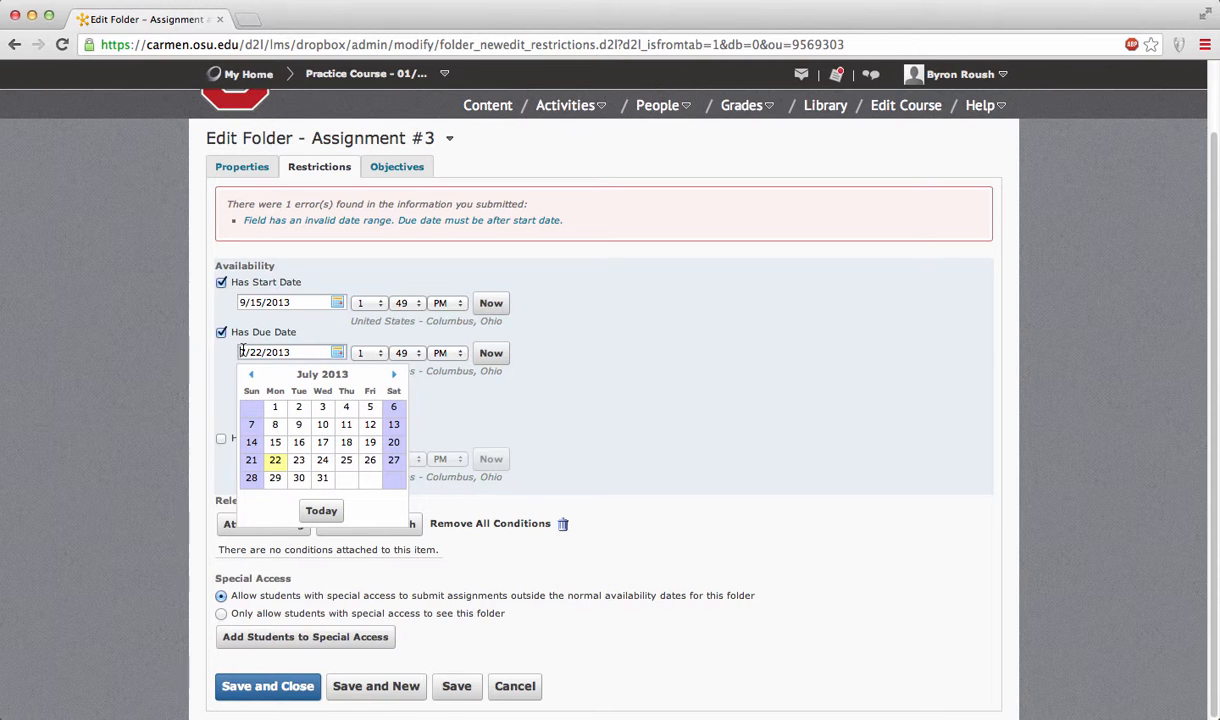
{"action": "type", "text": "9"}
{"action": "left_click", "coordinate": [153, 414]}
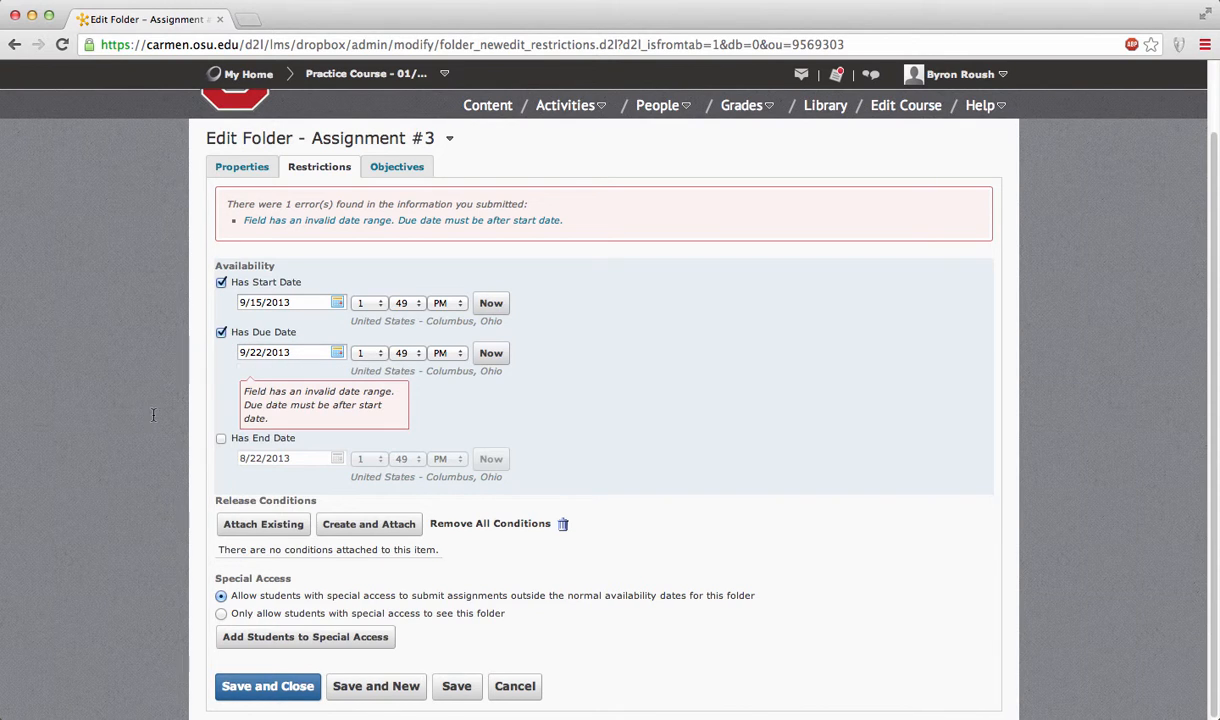
Mark one student for special access to Assignment #3, review the date options, and cancel without saving
{"action": "left_click", "coordinate": [332, 636]}
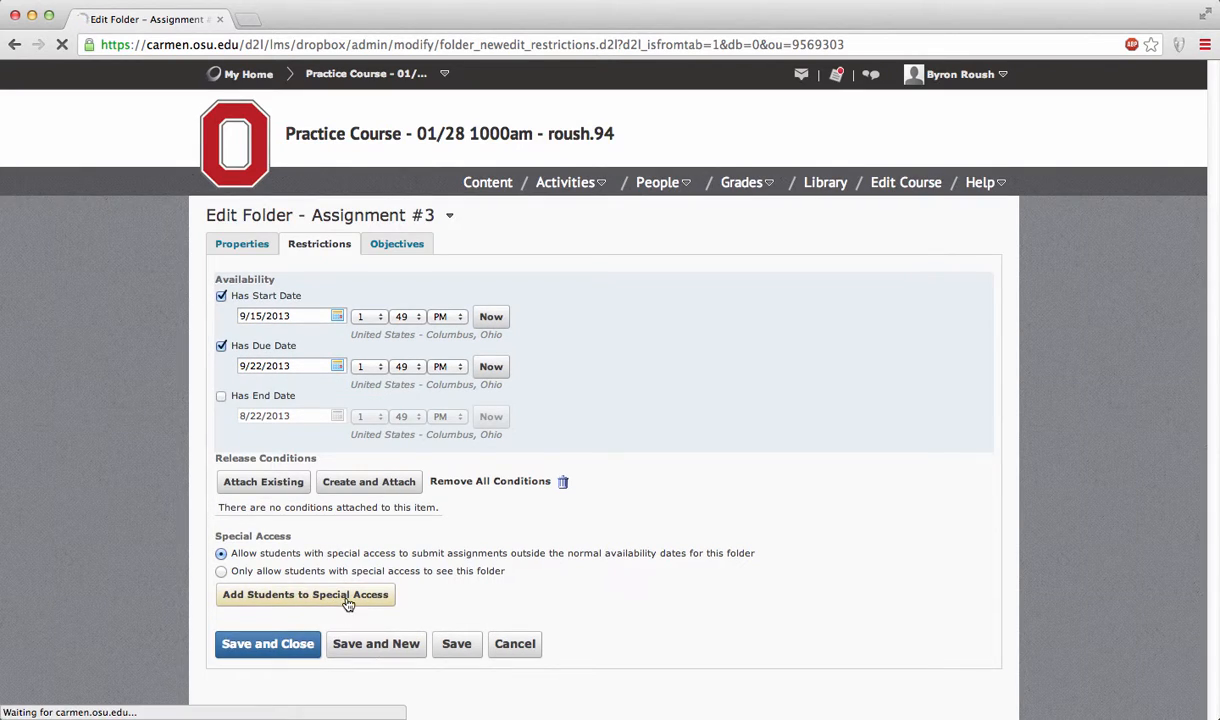
{"action": "scroll", "coordinate": [546, 427], "scroll_direction": "down", "scroll_amount": 4}
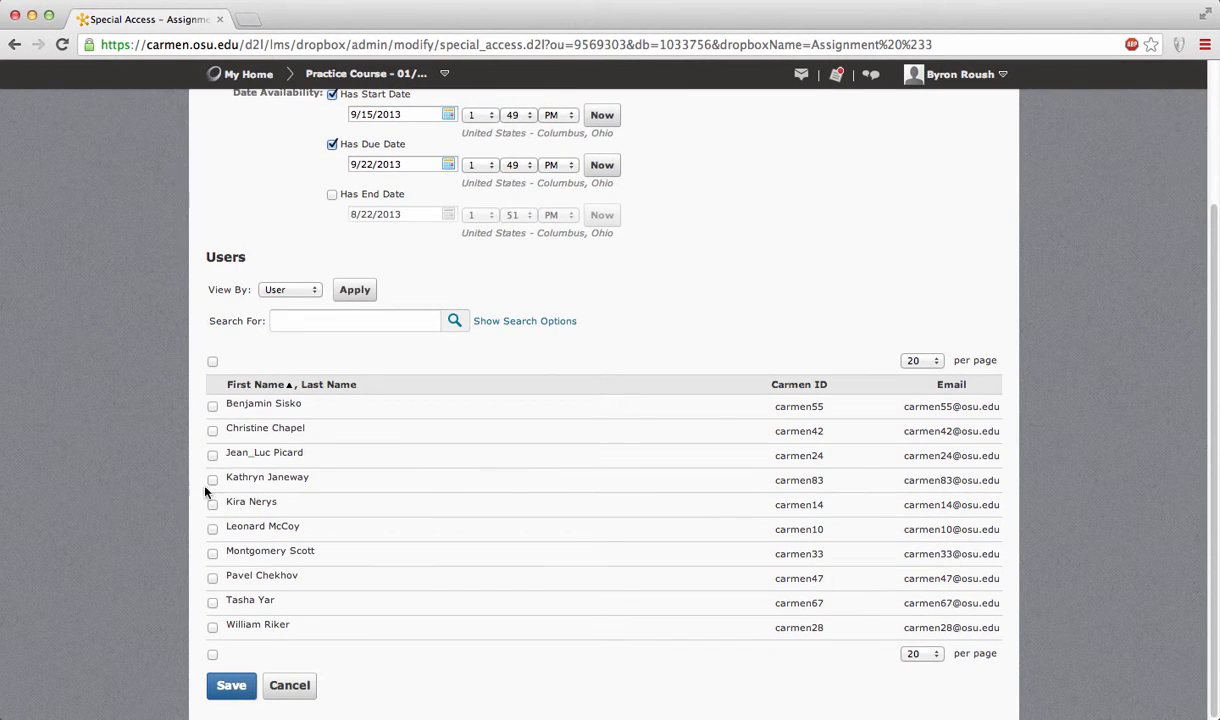
{"action": "left_click", "coordinate": [212, 430]}
{"action": "scroll", "coordinate": [577, 425], "scroll_direction": "up", "scroll_amount": 3}
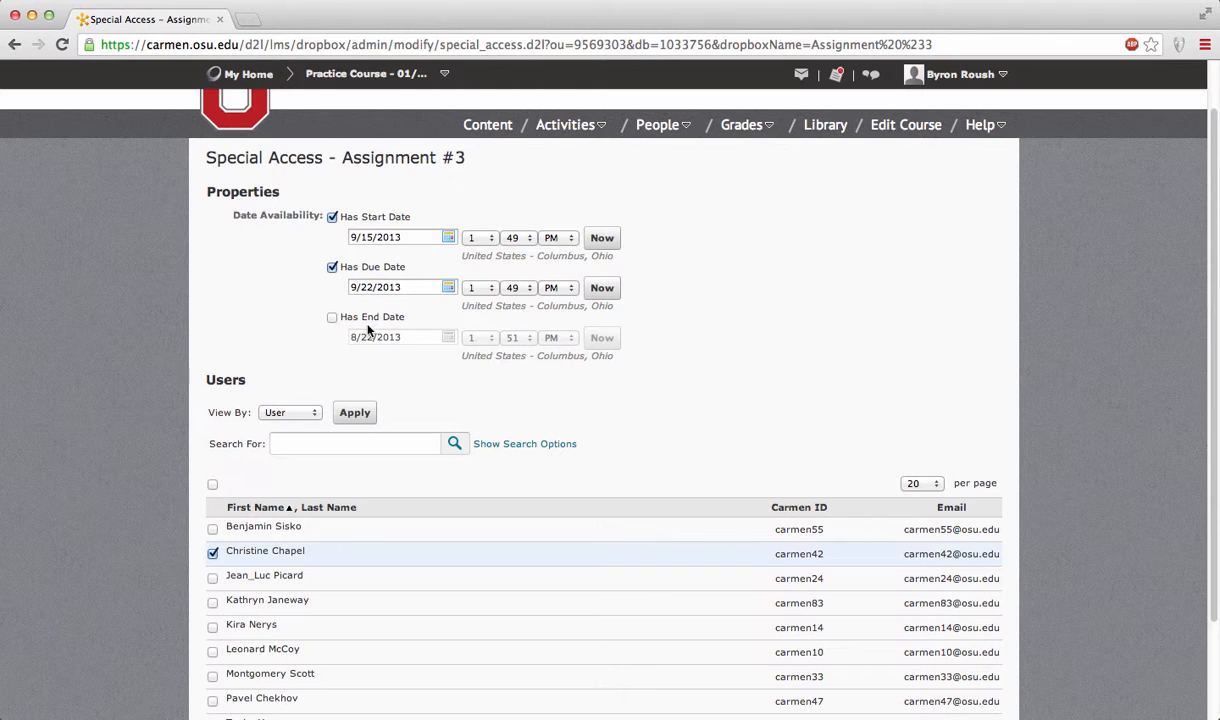
{"action": "scroll", "coordinate": [430, 381], "scroll_direction": "down", "scroll_amount": 3}
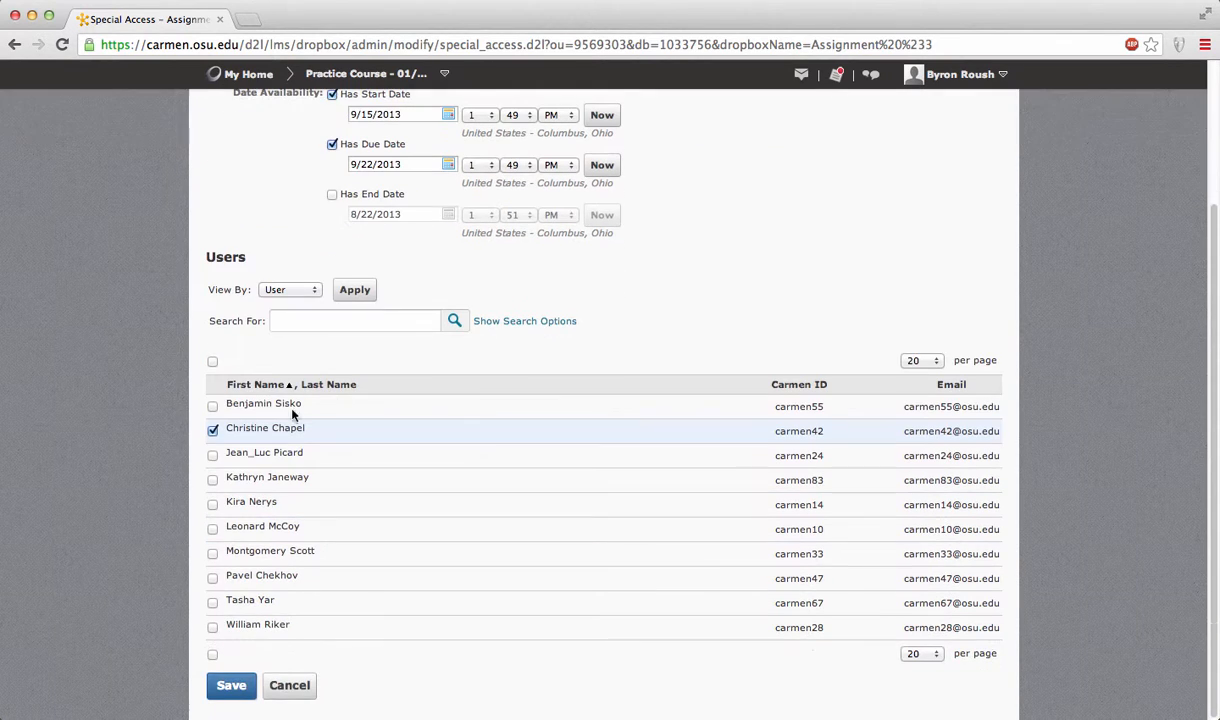
{"action": "left_click", "coordinate": [281, 688]}
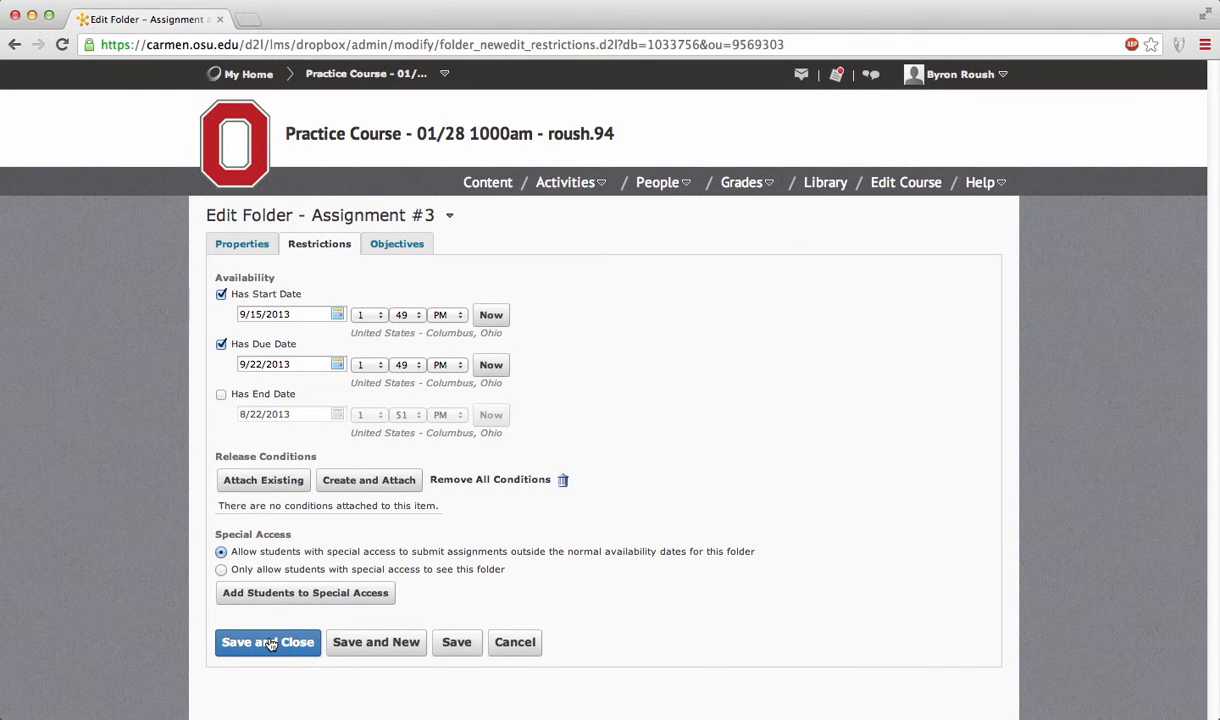
Save and close the Assignment #3 folder and check its due date in the dropbox folder list
{"action": "left_click", "coordinate": [270, 643]}
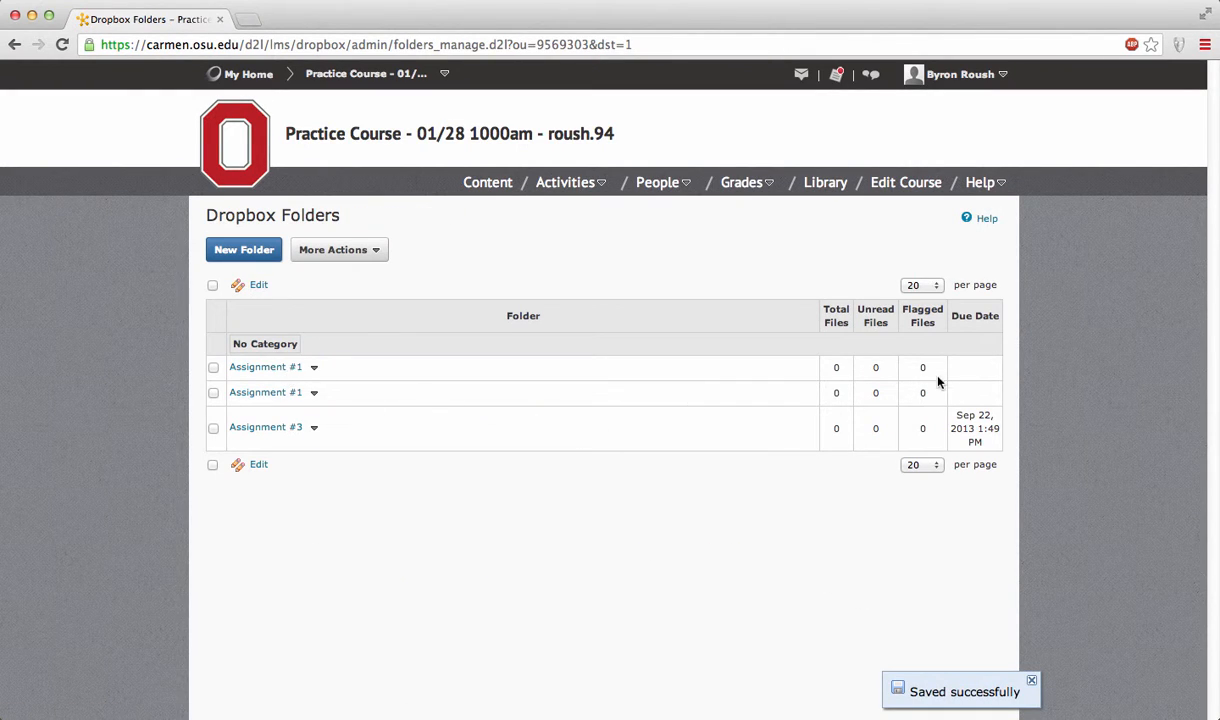
{"action": "left_click_drag", "start_coordinate": [948, 410], "coordinate": [987, 447]}
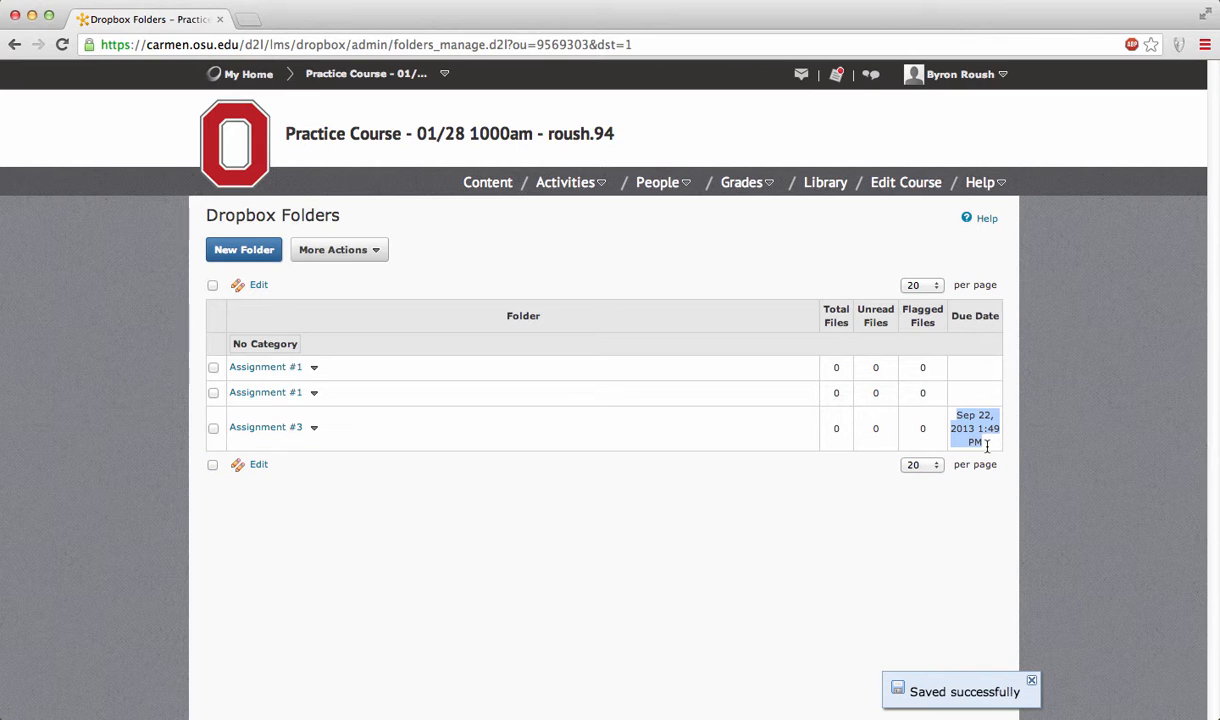
{"action": "left_click", "coordinate": [412, 409]}
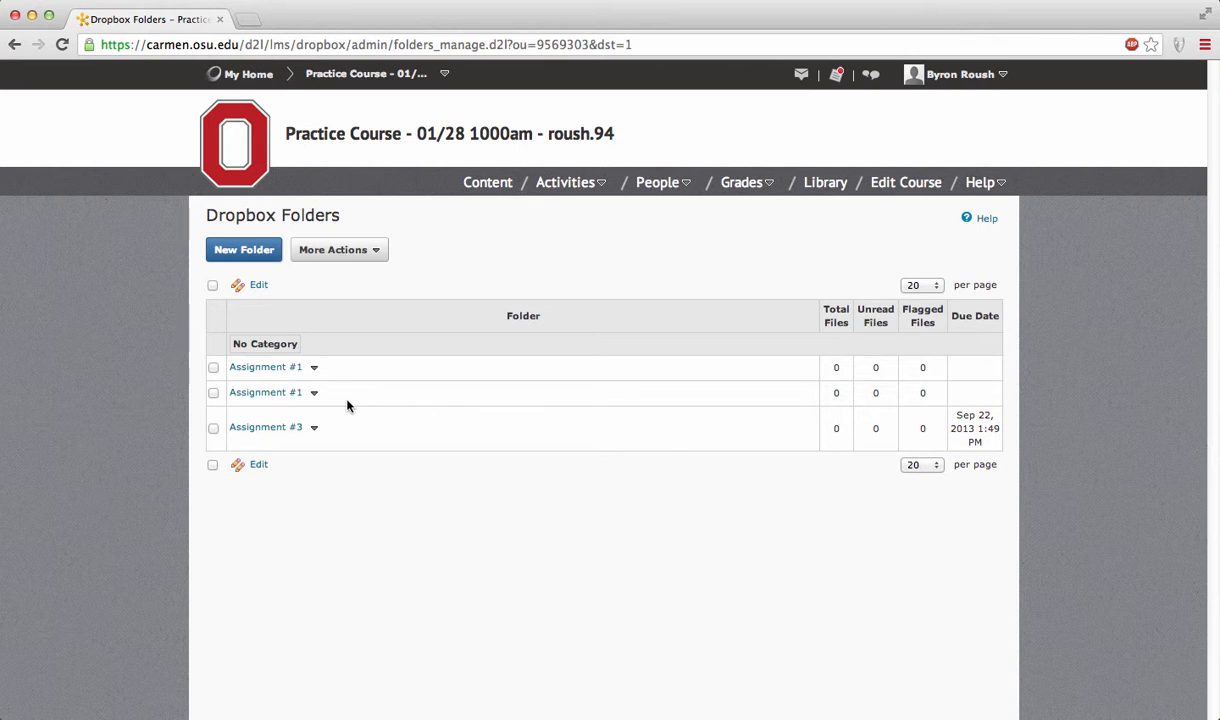
Enable start date 8/15/2013 and due and end dates 8/22/2013 on the second Assignment #1 folder, save it, and check its listed due date
{"action": "left_click", "coordinate": [314, 394]}
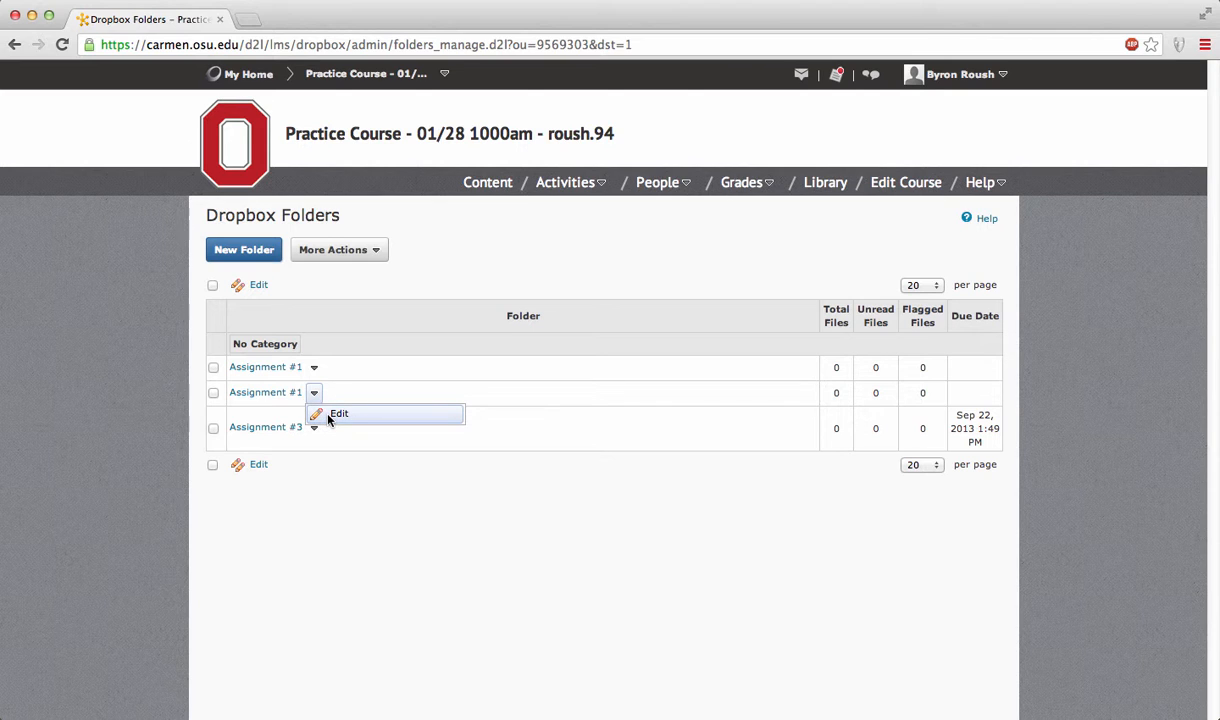
{"action": "left_click", "coordinate": [329, 418]}
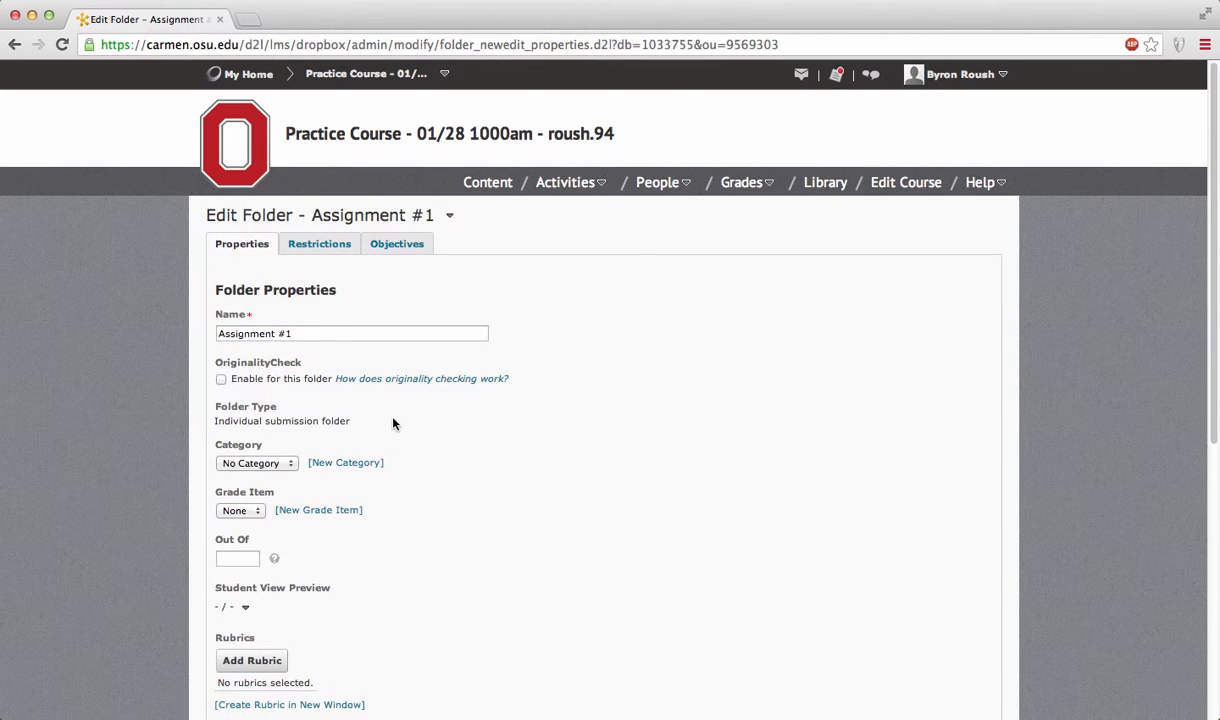
{"action": "left_click", "coordinate": [310, 245]}
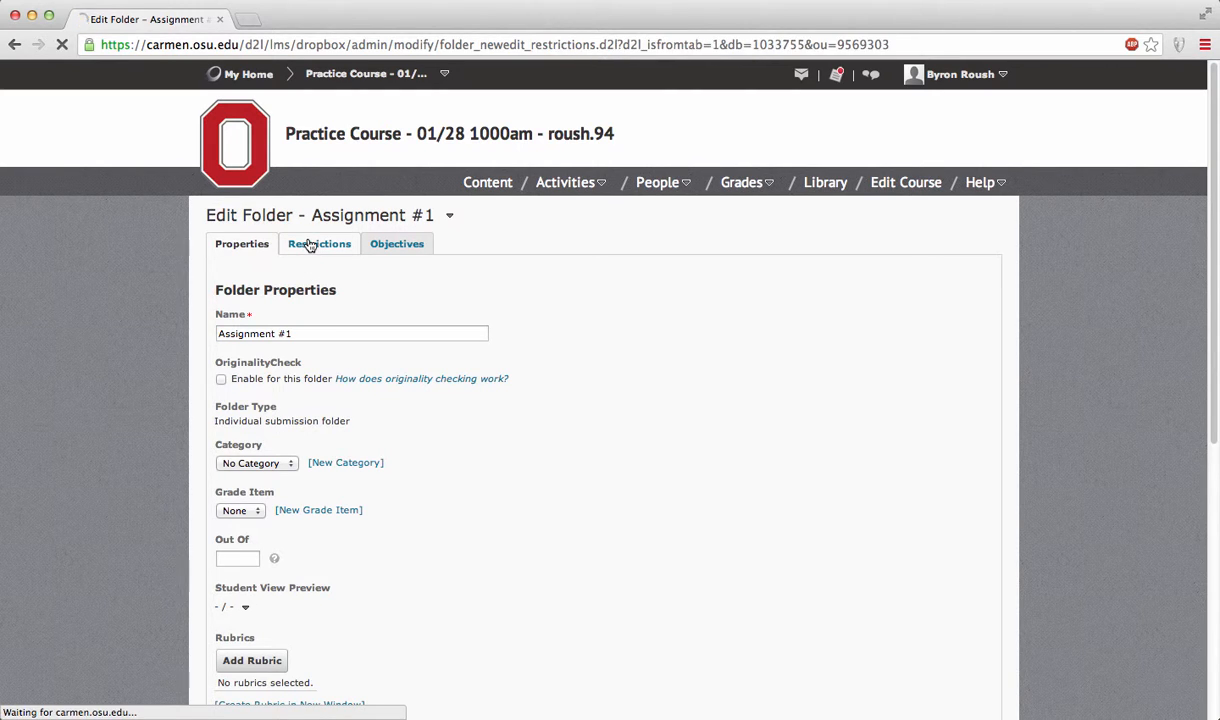
{"action": "left_click", "coordinate": [264, 296]}
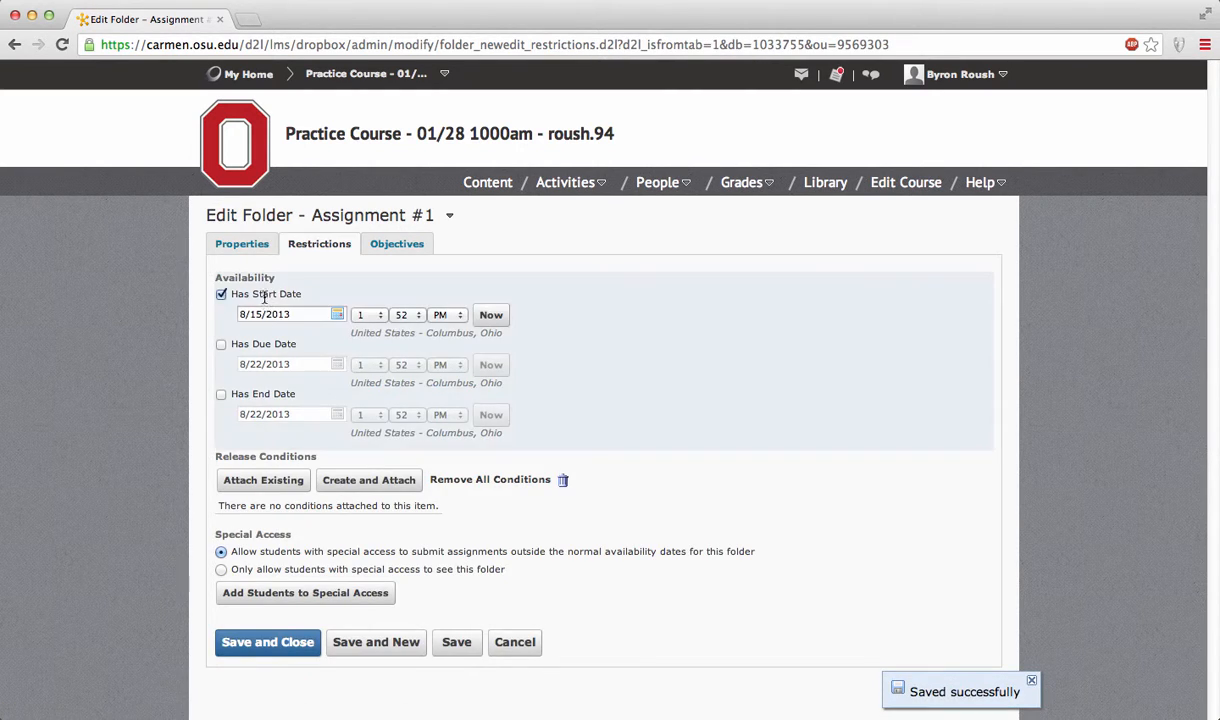
{"action": "left_click", "coordinate": [258, 344]}
{"action": "left_click", "coordinate": [263, 396]}
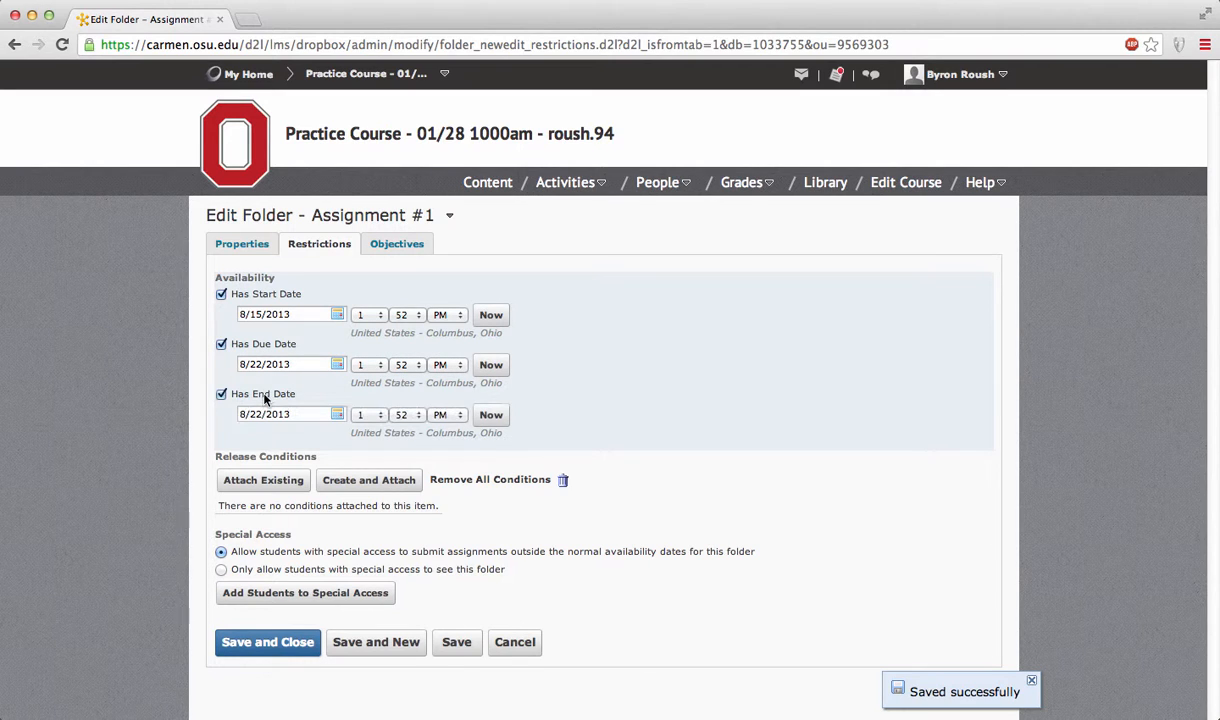
{"action": "left_click", "coordinate": [265, 642]}
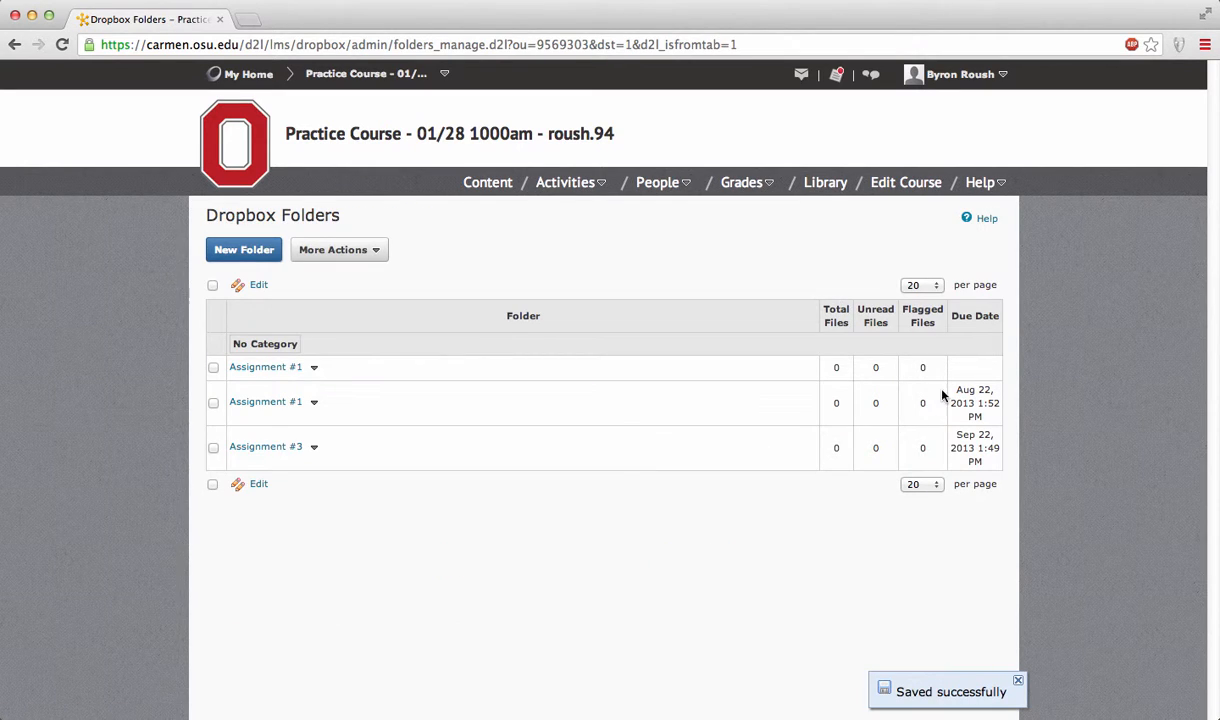
{"action": "left_click_drag", "start_coordinate": [945, 392], "coordinate": [991, 418]}
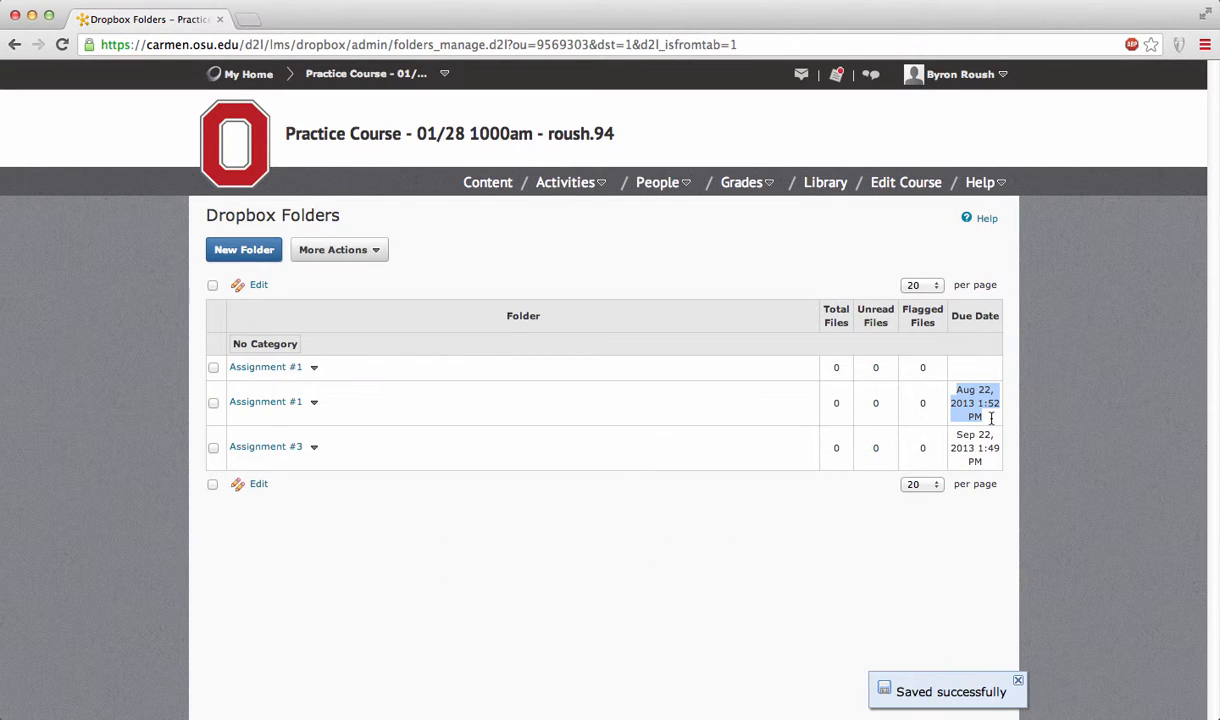